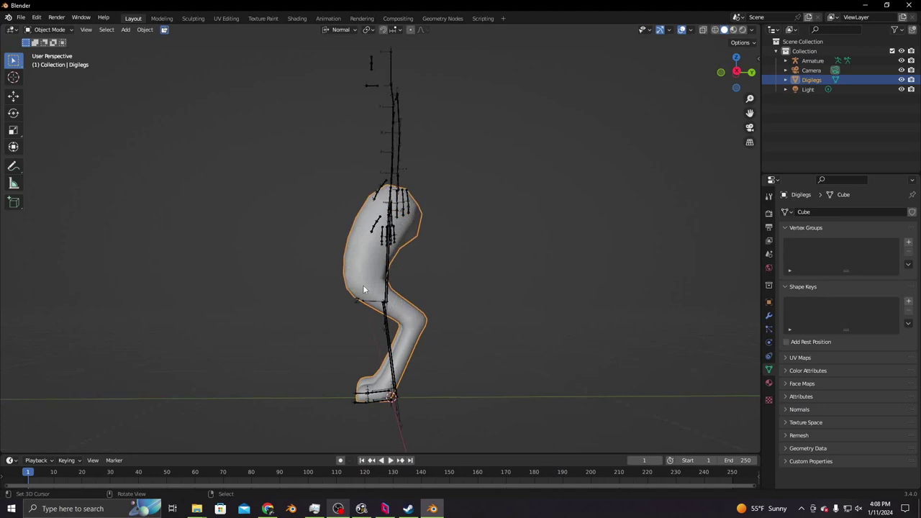
{"action": "scroll", "coordinate": [364, 285], "scroll_direction": "up", "scroll_amount": 2}
Step: Put the armature into Edit Mode and select the left upper-leg bone
{"action": "left_click", "coordinate": [381, 258]}
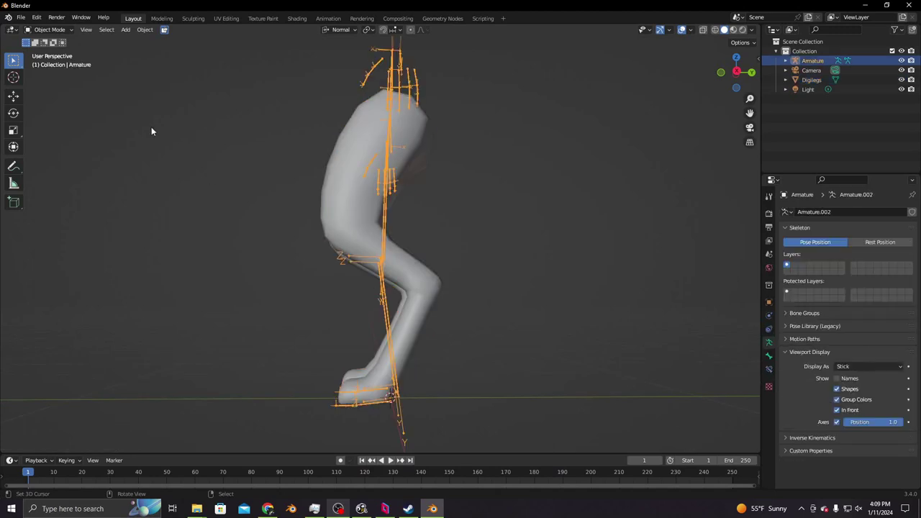
{"action": "left_click", "coordinate": [50, 30]}
{"action": "left_click", "coordinate": [54, 46]}
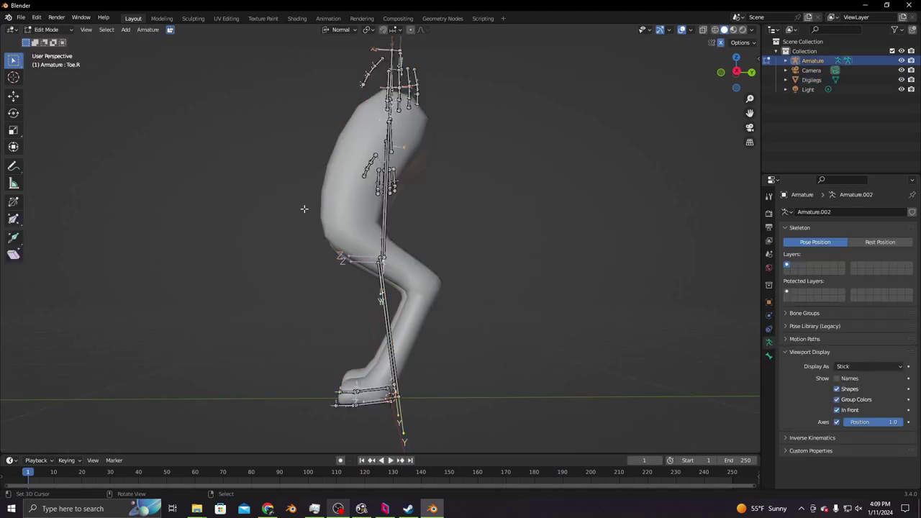
{"action": "left_click", "coordinate": [392, 254]}
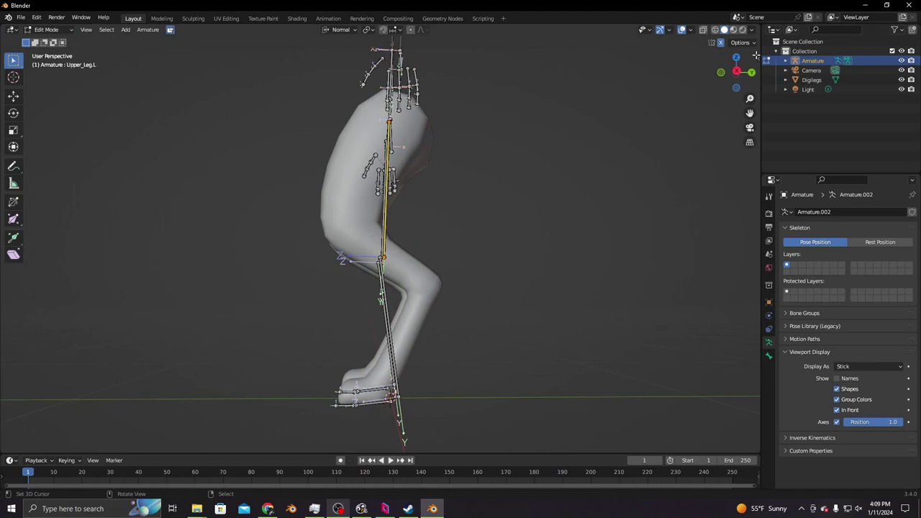
Step: Drag the upper-leg bone's end joint forward into the knee of the thigh mesh
{"action": "left_click", "coordinate": [384, 257]}
{"action": "left_click", "coordinate": [18, 97]}
{"action": "left_click_drag", "start_coordinate": [349, 255], "coordinate": [283, 253]}
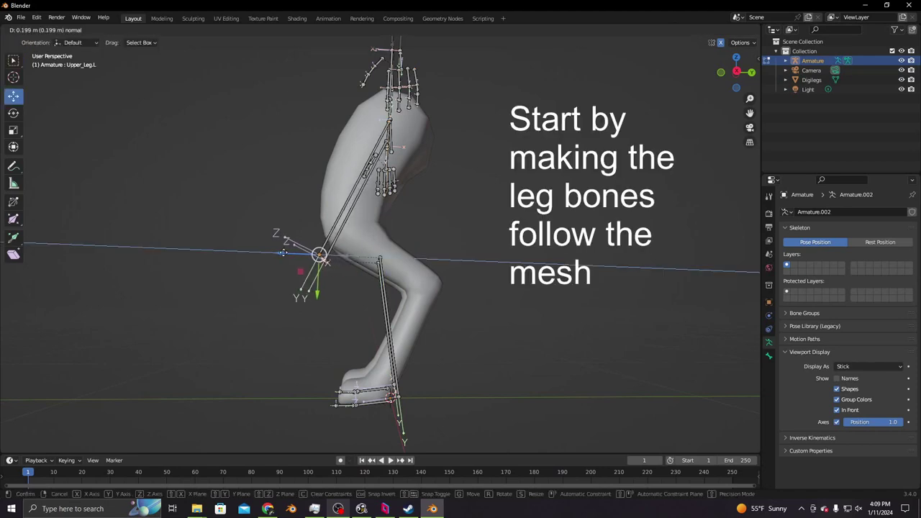
{"action": "mouse_move", "coordinate": [311, 291]}
{"action": "left_mouse_down"}
{"action": "mouse_move", "coordinate": [324, 259]}
{"action": "mouse_move", "coordinate": [321, 266]}
{"action": "left_mouse_up"}
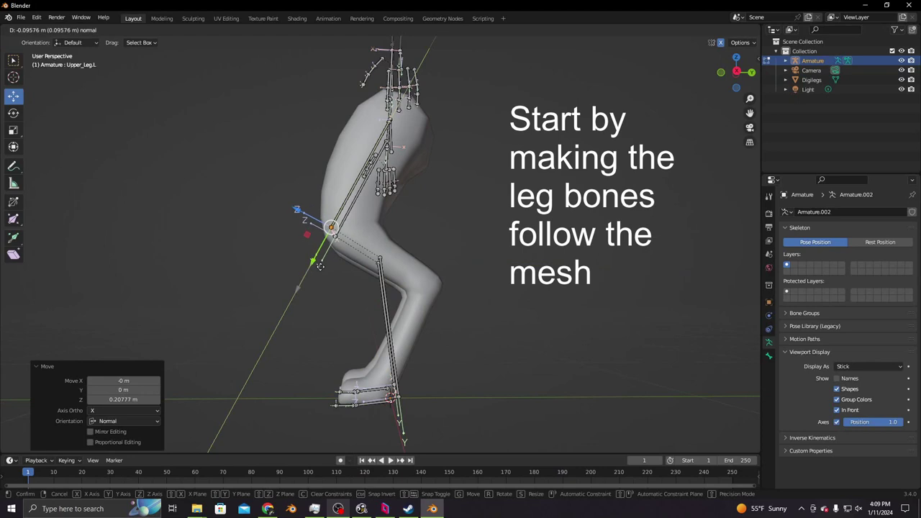
{"action": "left_click_drag", "start_coordinate": [320, 267], "coordinate": [323, 268]}
{"action": "left_click_drag", "start_coordinate": [299, 213], "coordinate": [304, 216]}
{"action": "mouse_move", "coordinate": [323, 264]}
{"action": "left_mouse_down"}
{"action": "mouse_move", "coordinate": [451, 267]}
{"action": "mouse_move", "coordinate": [402, 290]}
{"action": "mouse_move", "coordinate": [320, 284]}
{"action": "mouse_move", "coordinate": [307, 254]}
{"action": "left_mouse_up"}
{"action": "left_click", "coordinate": [380, 259]}
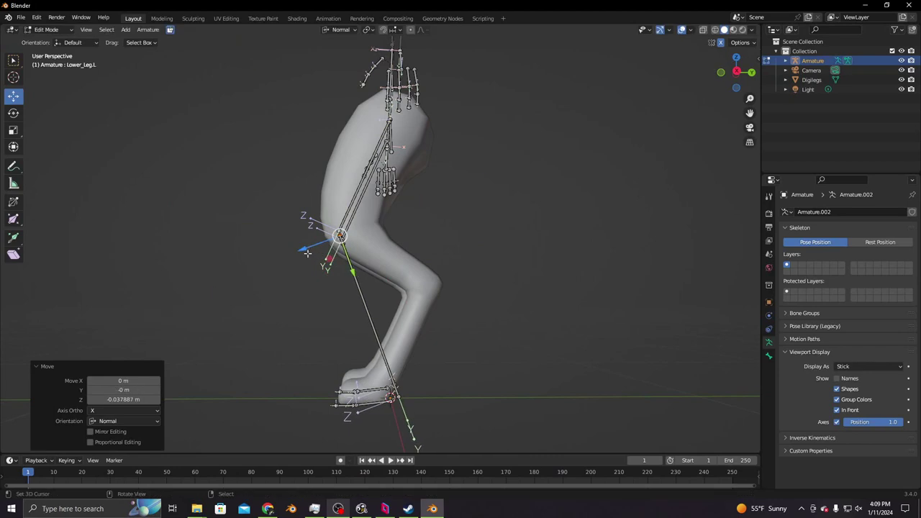
Step: Slide the knee joint along Y and check the leg from the front and side
{"action": "key", "text": "g"}
{"action": "key", "text": "y"}
{"action": "key", "text": "Return"}
{"action": "key", "text": "KP_1"}
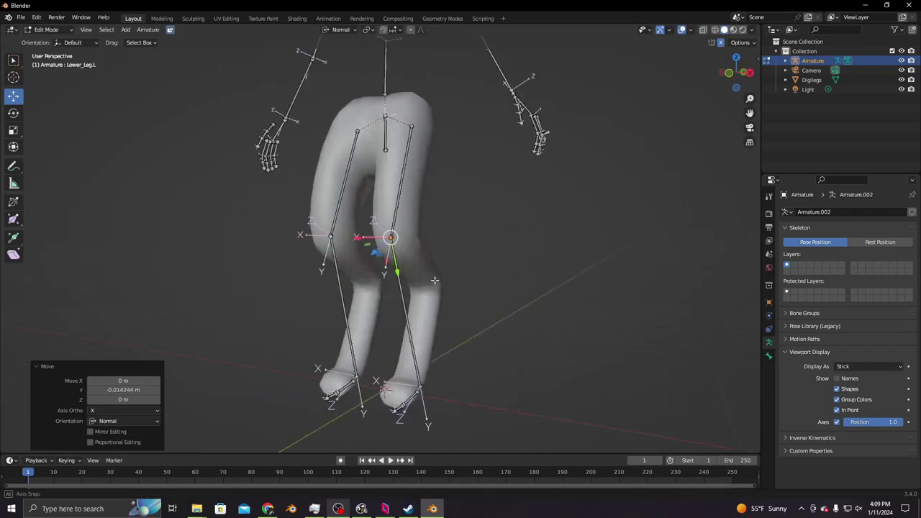
{"action": "middle_click_drag", "start_coordinate": [458, 277], "coordinate": [360, 277]}
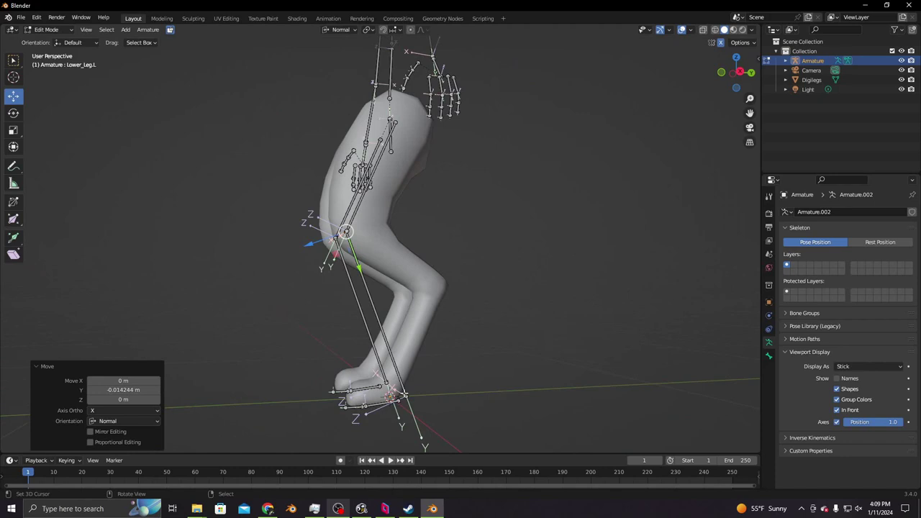
Step: Move the lower leg's ankle joint along Y and Z to follow the shin
{"action": "left_click", "coordinate": [405, 395]}
{"action": "key", "text": "g"}
{"action": "key", "text": "y"}
{"action": "key", "text": "Return"}
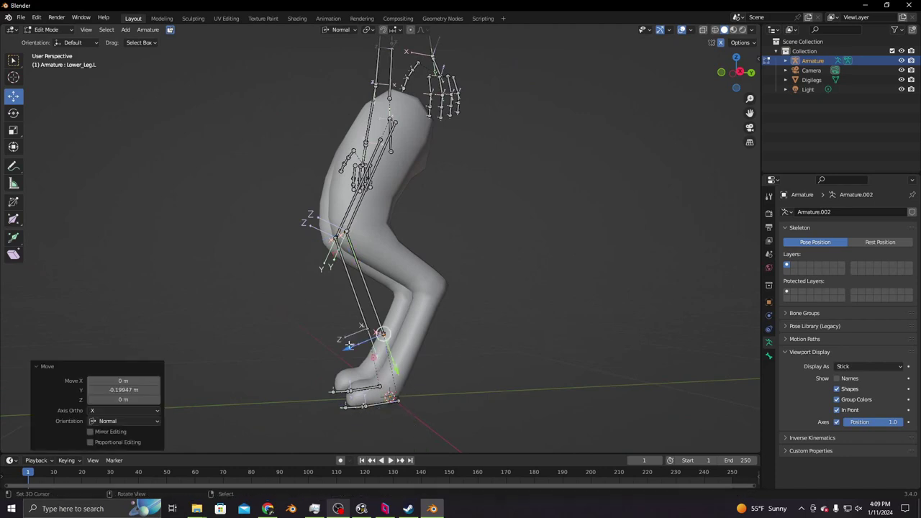
{"action": "key", "text": "g"}
{"action": "key", "text": "y"}
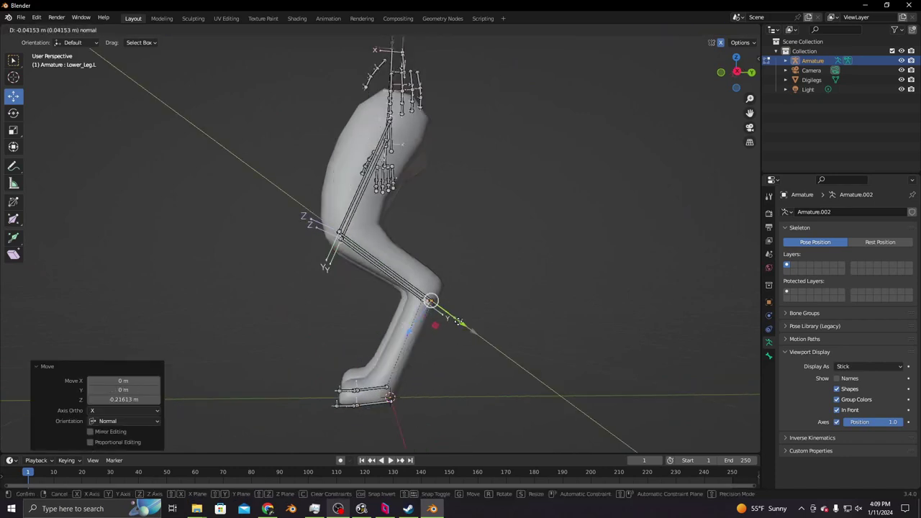
{"action": "key", "text": "Return"}
{"action": "key", "text": "g"}
{"action": "key", "text": "z"}
{"action": "key", "text": "Return"}
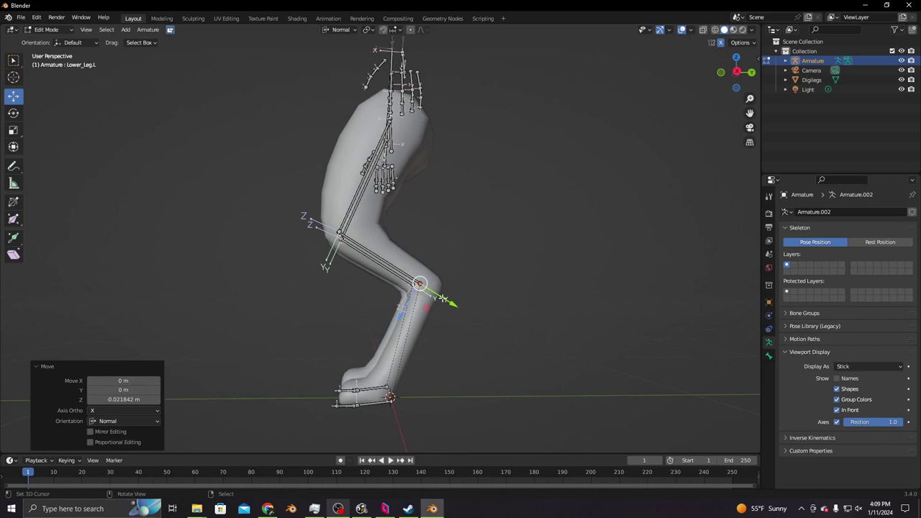
{"action": "key", "text": "g"}
{"action": "key", "text": "y"}
{"action": "key", "text": "Return"}
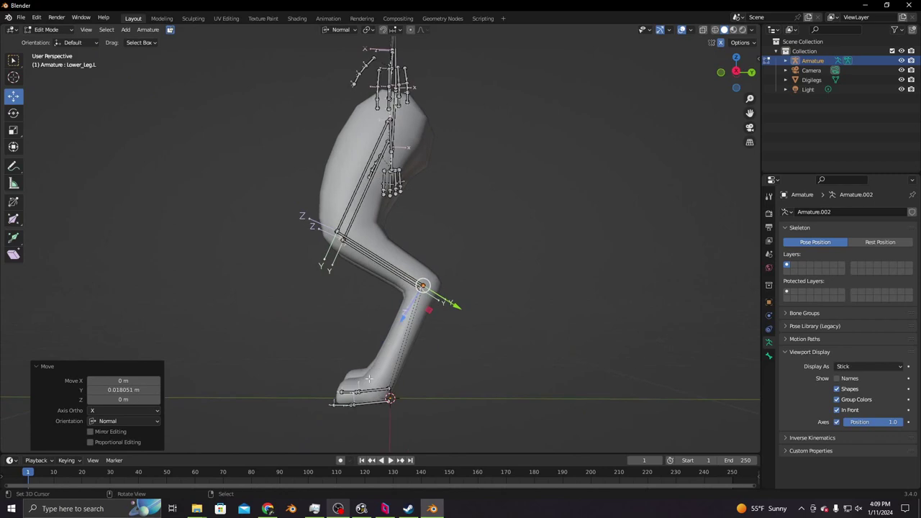
Step: Move the Foot.L joint along Z toward the shin
{"action": "left_click", "coordinate": [389, 397]}
{"action": "key", "text": "g"}
{"action": "key", "text": "z"}
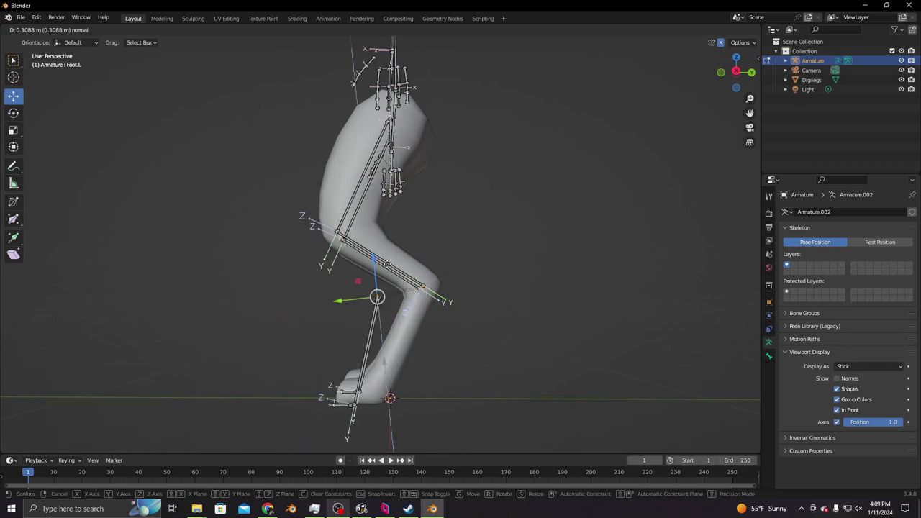
{"action": "key", "text": "Return"}
{"action": "key", "text": "g"}
{"action": "key", "text": "z"}
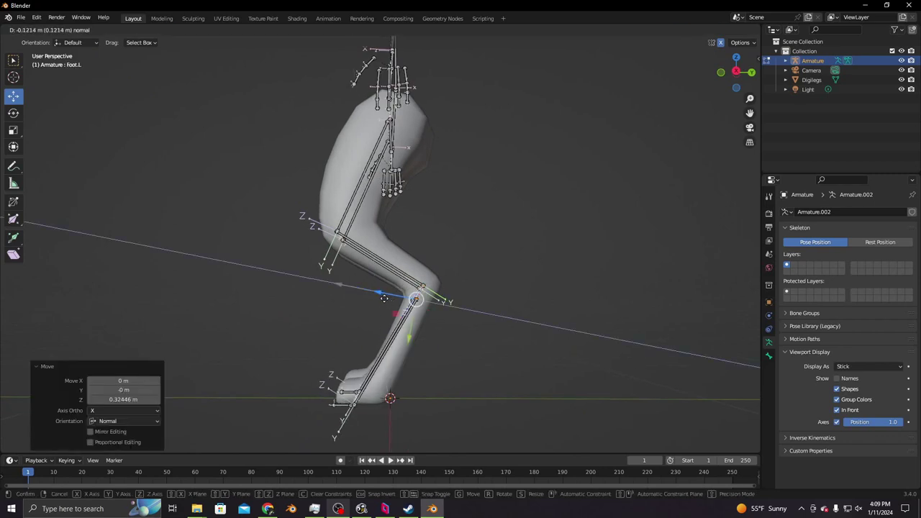
{"action": "key", "text": "Return"}
Step: Refine the knee joint's position along Y and Z
{"action": "key", "text": "g"}
{"action": "key", "text": "y"}
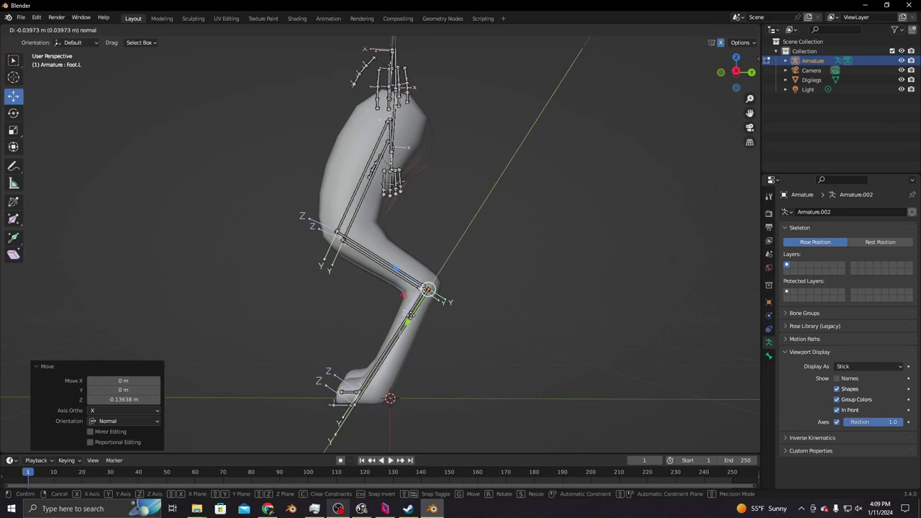
{"action": "key", "text": "Return"}
{"action": "key", "text": "g"}
{"action": "key", "text": "z"}
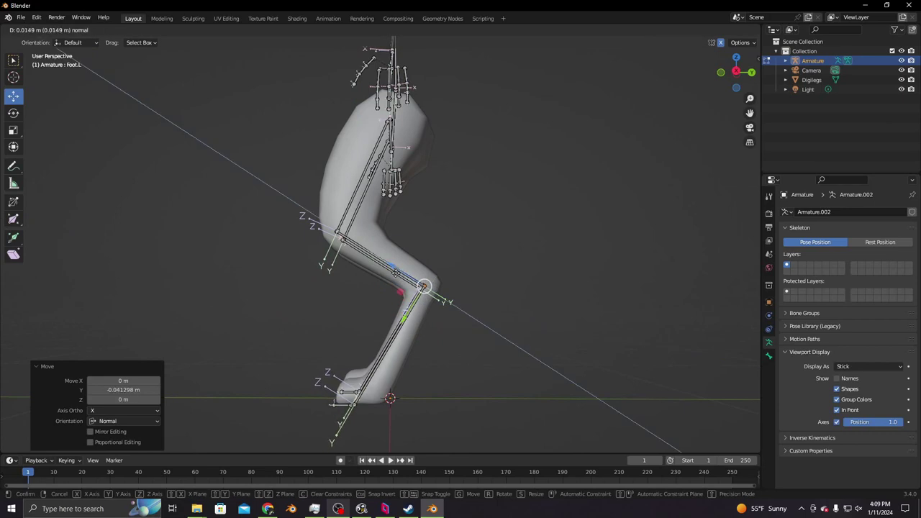
{"action": "key", "text": "Return"}
Step: Slide the foot bone's lower joint along Y into the foot mesh
{"action": "left_click", "coordinate": [353, 406]}
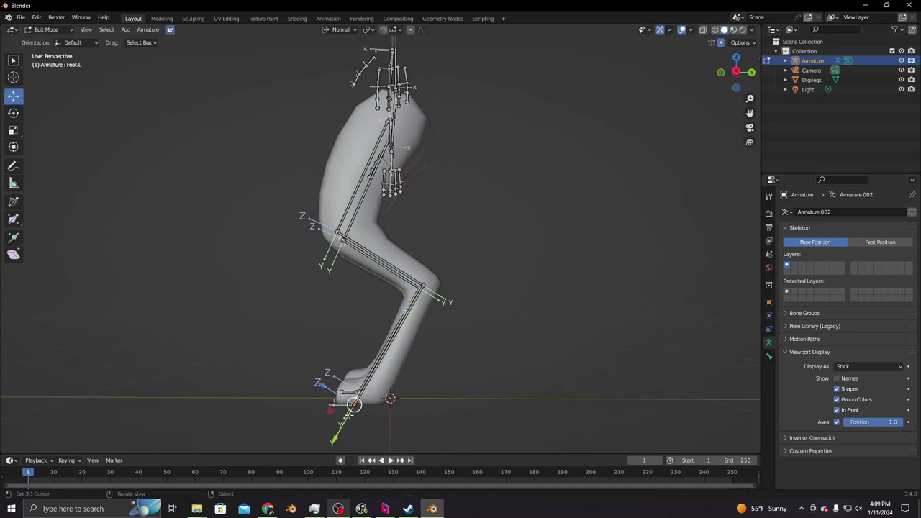
{"action": "key", "text": "g"}
{"action": "key", "text": "y"}
{"action": "key", "text": "Return"}
{"action": "key", "text": "g"}
{"action": "key", "text": "z"}
{"action": "key", "text": "Return"}
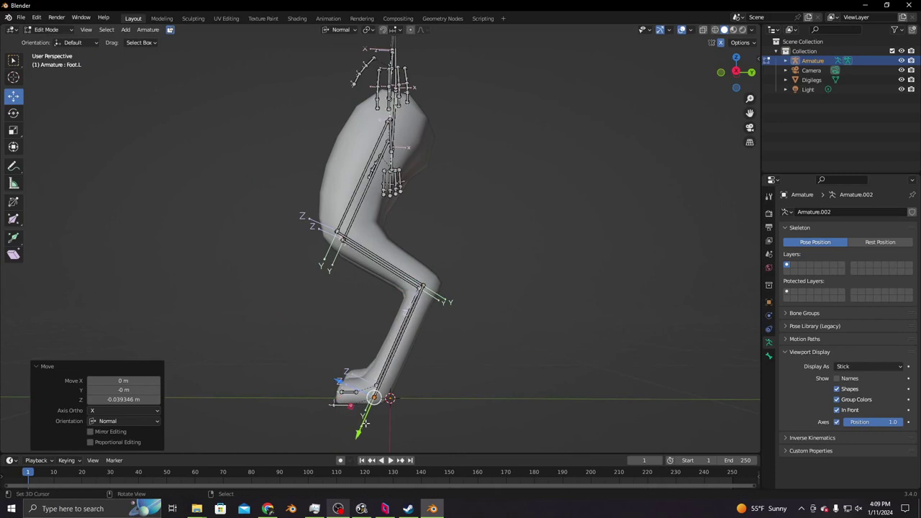
{"action": "key", "text": "g"}
{"action": "key", "text": "y"}
{"action": "key", "text": "Return"}
Step: Raise the Toe.L bone along Z and push it forward along Y
{"action": "middle_click_drag", "start_coordinate": [367, 406], "coordinate": [346, 401]}
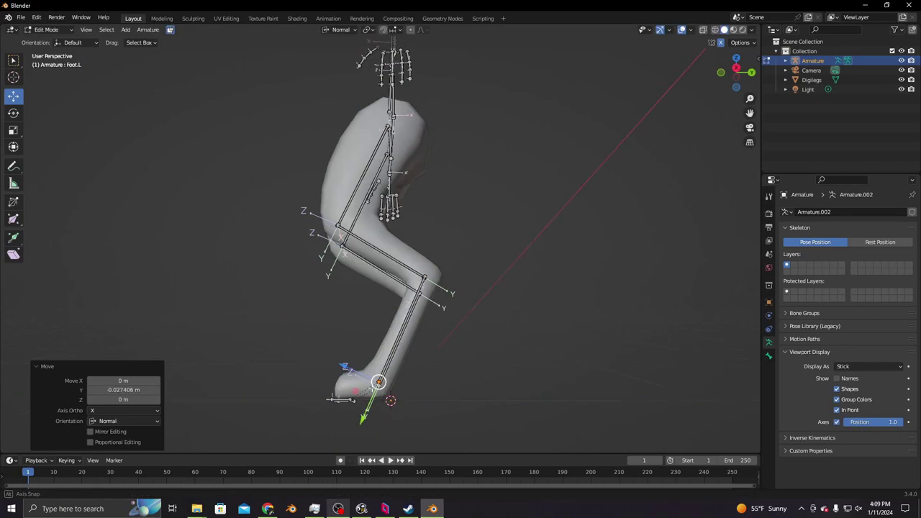
{"action": "left_click", "coordinate": [346, 401]}
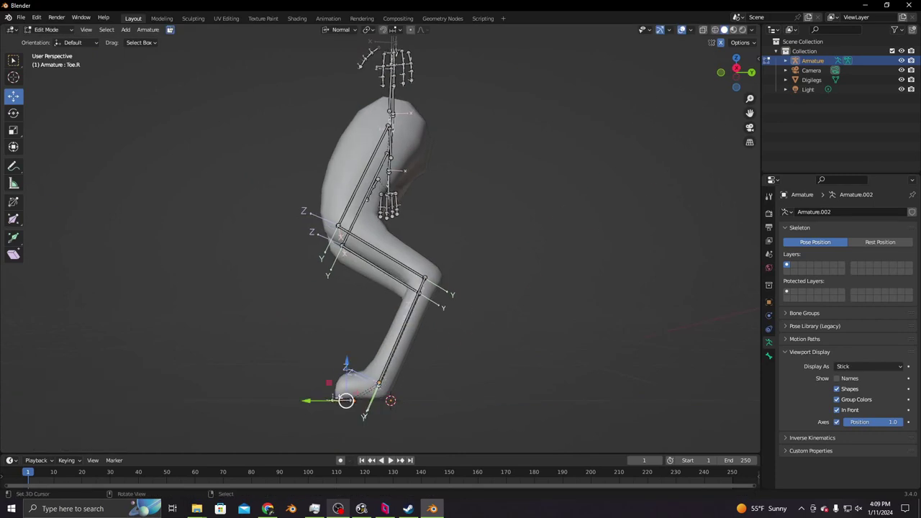
{"action": "left_click", "coordinate": [346, 401]}
{"action": "key", "text": "g"}
{"action": "key", "text": "z"}
{"action": "key", "text": "Return"}
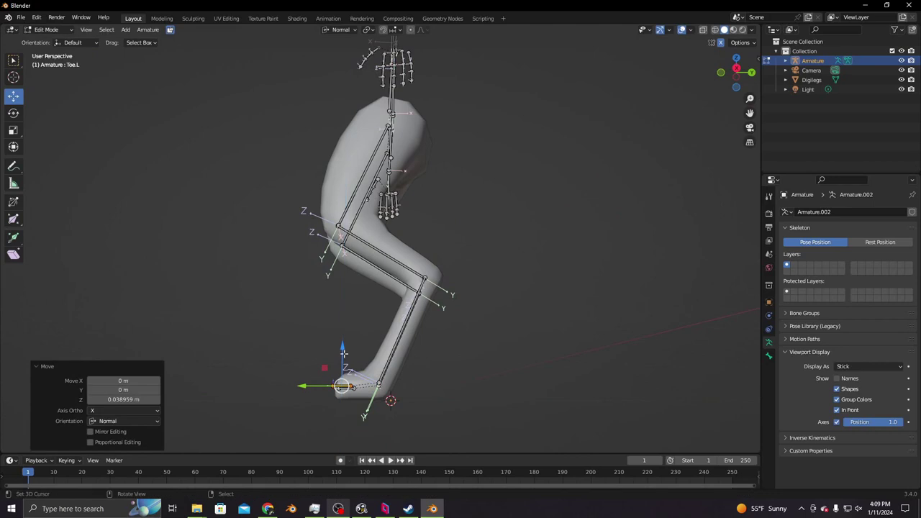
{"action": "key", "text": "g"}
{"action": "key", "text": "y"}
{"action": "key", "text": "Return"}
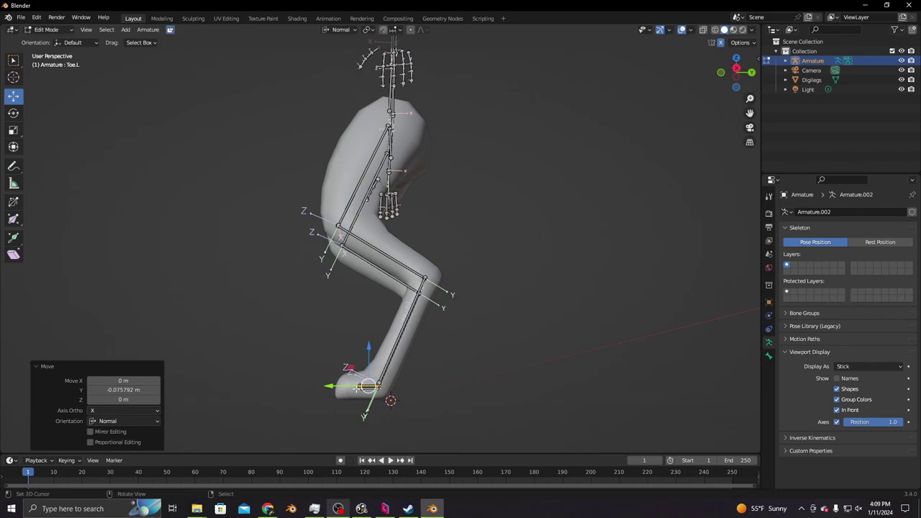
Step: Slide Toe.R and the Foot.L joint along Y, then view the legs from the front
{"action": "left_click", "coordinate": [346, 388]}
{"action": "key", "text": "g"}
{"action": "key", "text": "y"}
{"action": "key", "text": "Return"}
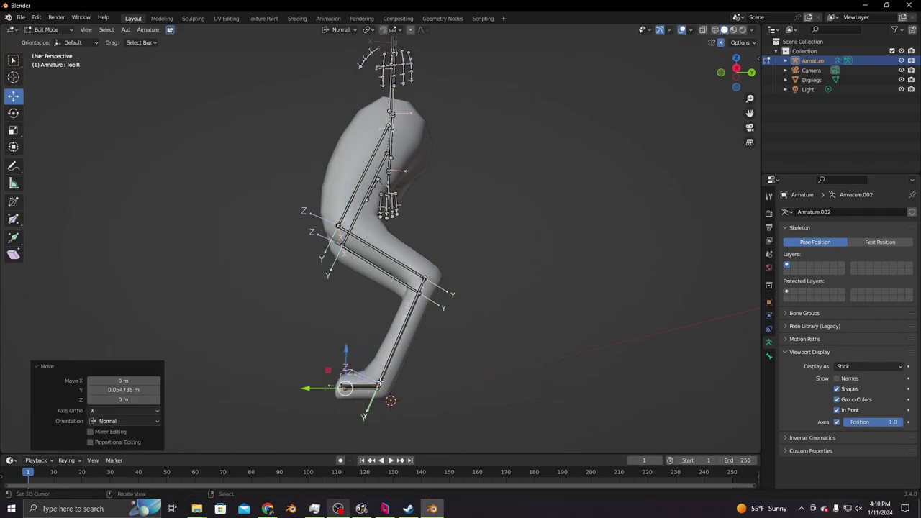
{"action": "left_click", "coordinate": [366, 405]}
{"action": "key", "text": "g"}
{"action": "key", "text": "y"}
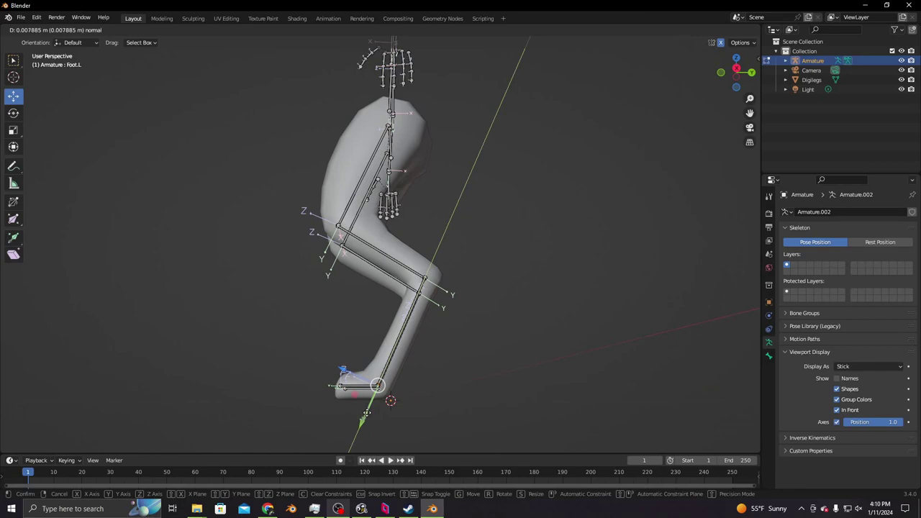
{"action": "key", "text": "Return"}
{"action": "mouse_move", "coordinate": [366, 413]}
{"action": "middle_mouse_down"}
{"action": "mouse_move", "coordinate": [461, 429]}
{"action": "mouse_move", "coordinate": [432, 374]}
{"action": "middle_mouse_up"}
Step: Nudge Toe.L along X to centre it in the left foot, then view the leg from the side
{"action": "left_click", "coordinate": [417, 328], "text": "shift"}
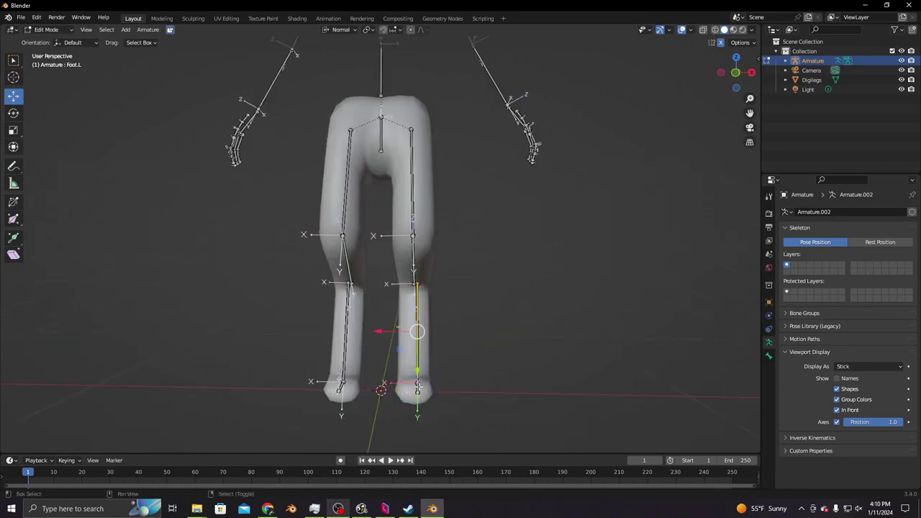
{"action": "left_click", "coordinate": [418, 387]}
{"action": "key", "text": "g"}
{"action": "key", "text": "x"}
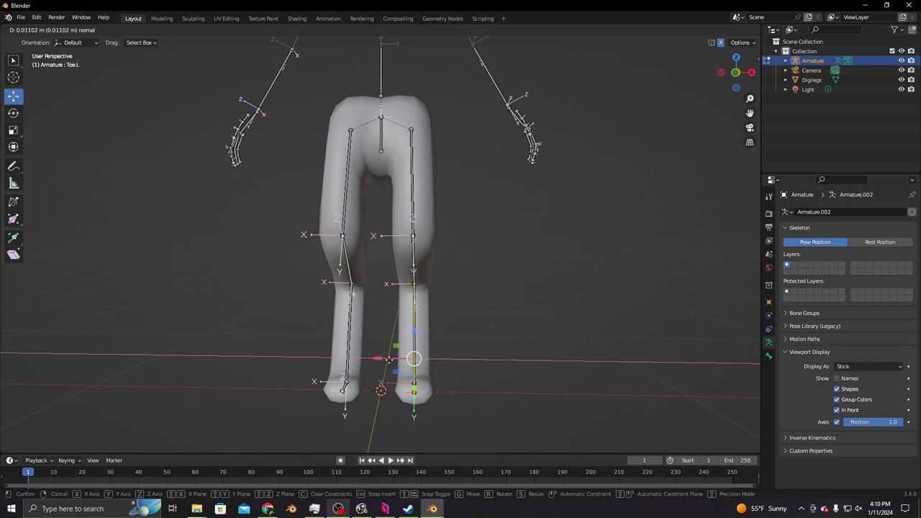
{"action": "left_click", "coordinate": [388, 359]}
{"action": "scroll", "coordinate": [393, 389], "scroll_direction": "up", "scroll_amount": 2}
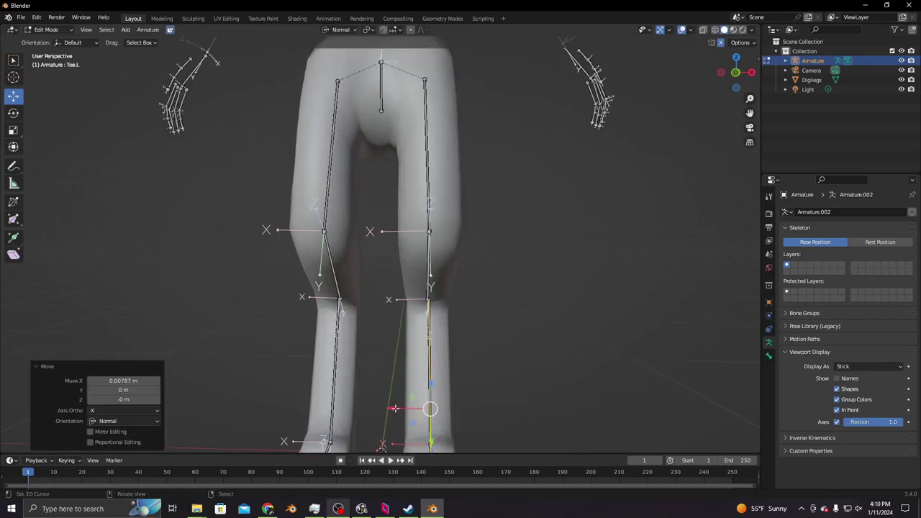
{"action": "key", "text": "g"}
{"action": "key", "text": "x"}
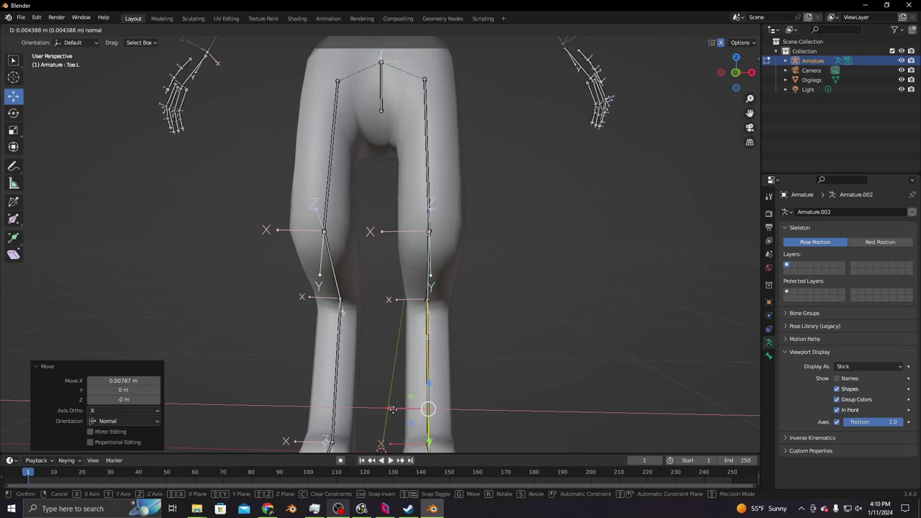
{"action": "left_click", "coordinate": [393, 409]}
{"action": "middle_click_drag", "start_coordinate": [393, 397], "coordinate": [303, 385]}
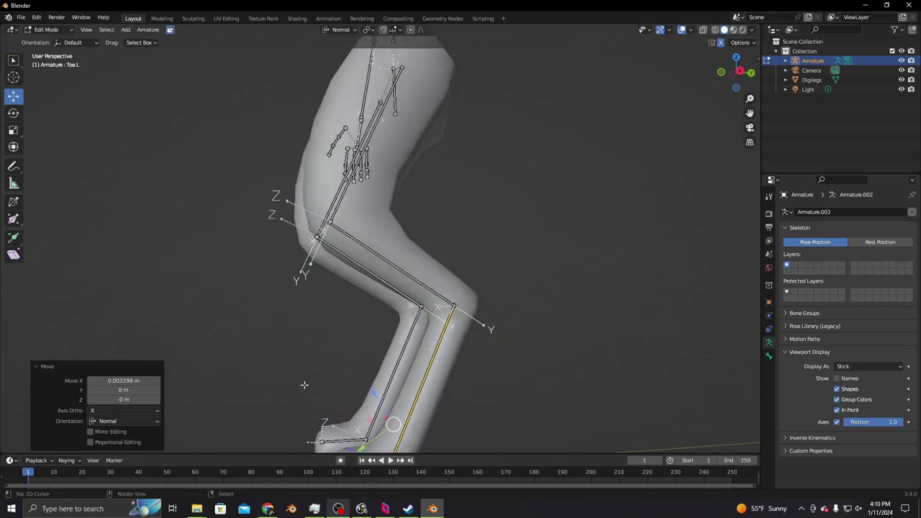
{"action": "scroll", "coordinate": [304, 385], "scroll_direction": "down", "scroll_amount": 2}
{"action": "left_click", "coordinate": [389, 258]}
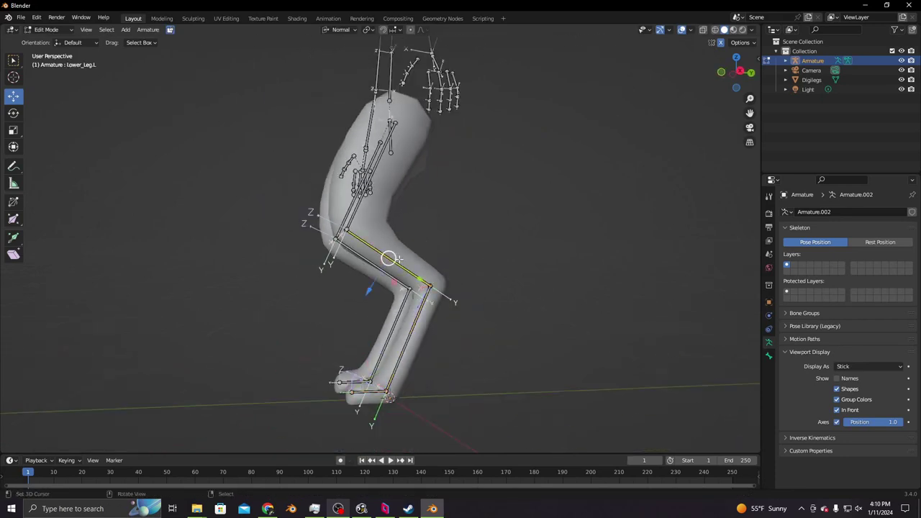
Step: Rename the left upper digitigrade bone to Digi_Upper.L <NoIK> in Bone properties
{"action": "left_click", "coordinate": [769, 355]}
{"action": "left_click", "coordinate": [845, 210]}
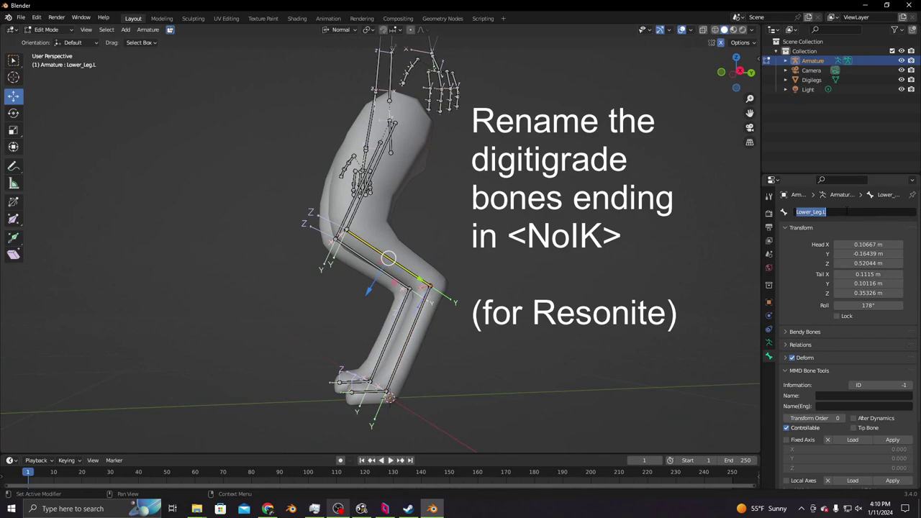
{"action": "type", "text": "Digi_"}
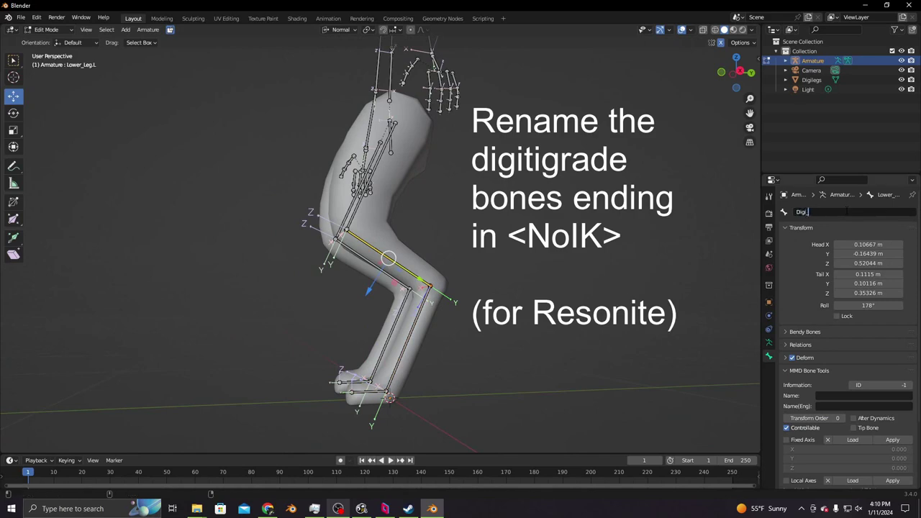
{"action": "type", "text": "Upper <NoIK>"}
{"action": "key", "text": "Return"}
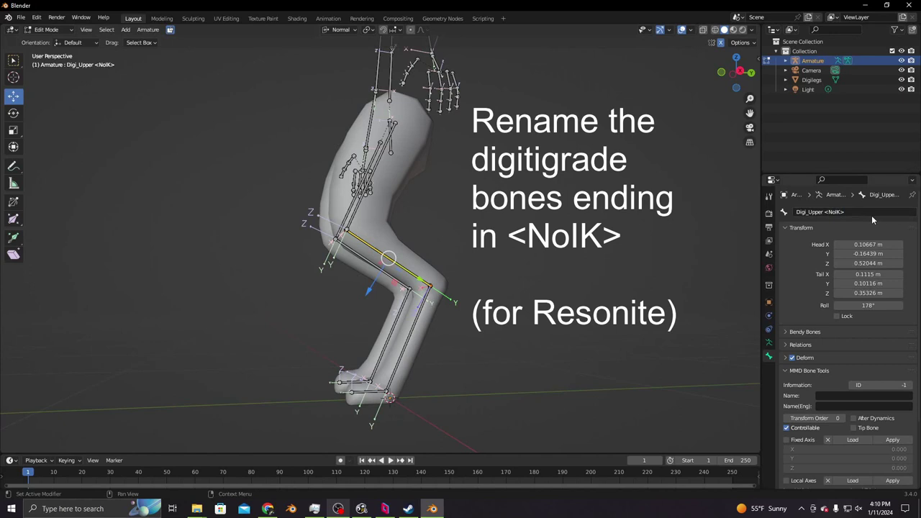
{"action": "double_click", "coordinate": [871, 214]}
{"action": "type", "text": ".L"}
{"action": "key", "text": "Return"}
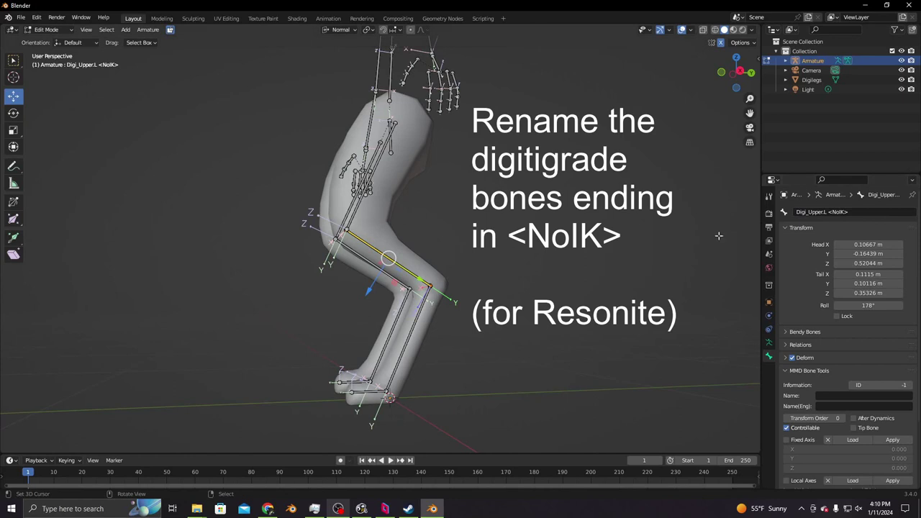
Step: Rename the left lower digitigrade bone to DigiLower.L <NoIK>
{"action": "left_click", "coordinate": [399, 354]}
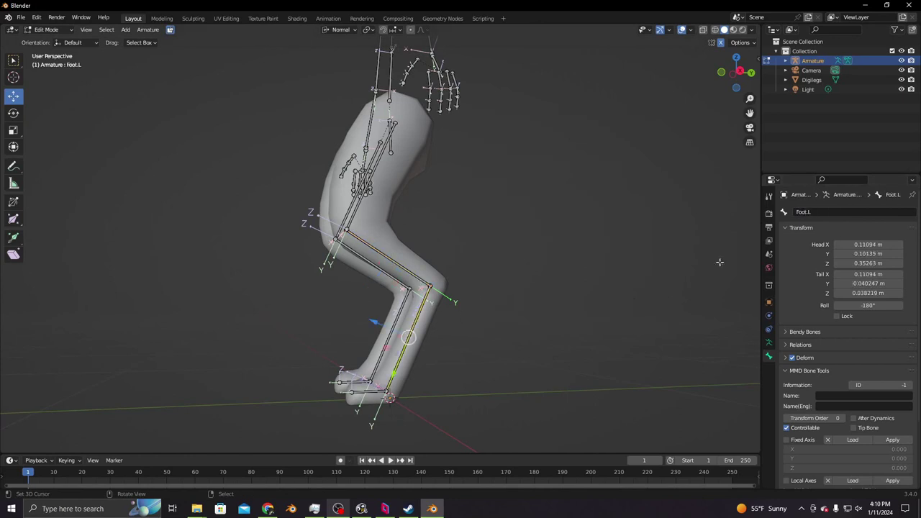
{"action": "double_click", "coordinate": [829, 211]}
{"action": "type", "text": "Digi"}
{"action": "type", "text": "Lower.L<"}
{"action": "type", "text": "lo"}
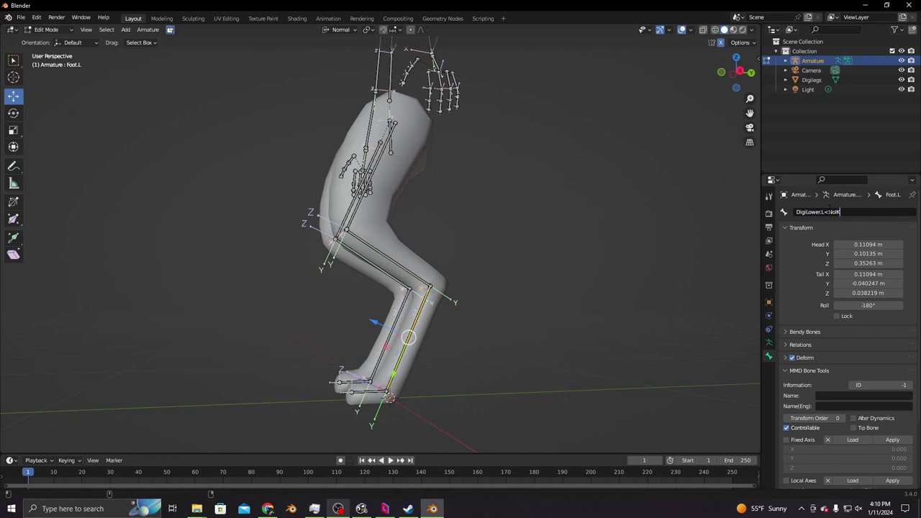
{"action": "key", "text": "Return"}
{"action": "left_click", "coordinate": [830, 211]}
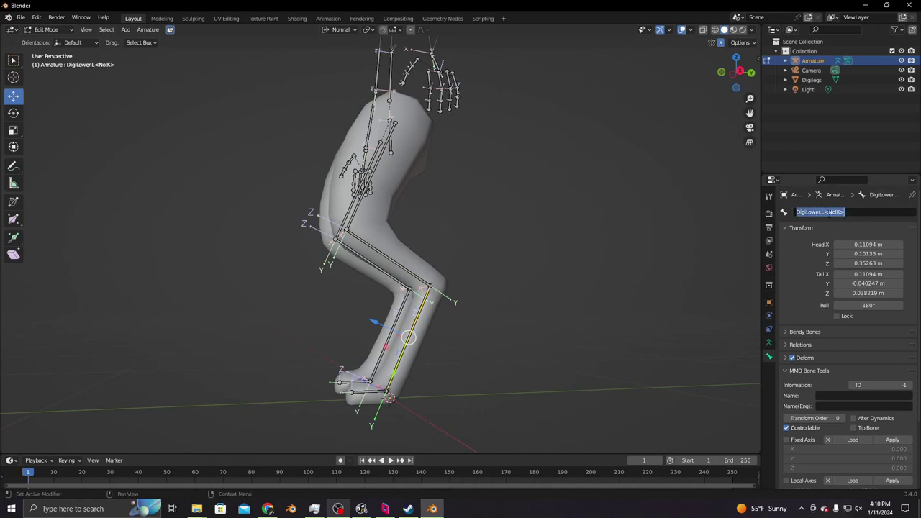
{"action": "left_click", "coordinate": [825, 211]}
{"action": "key", "text": "Return"}
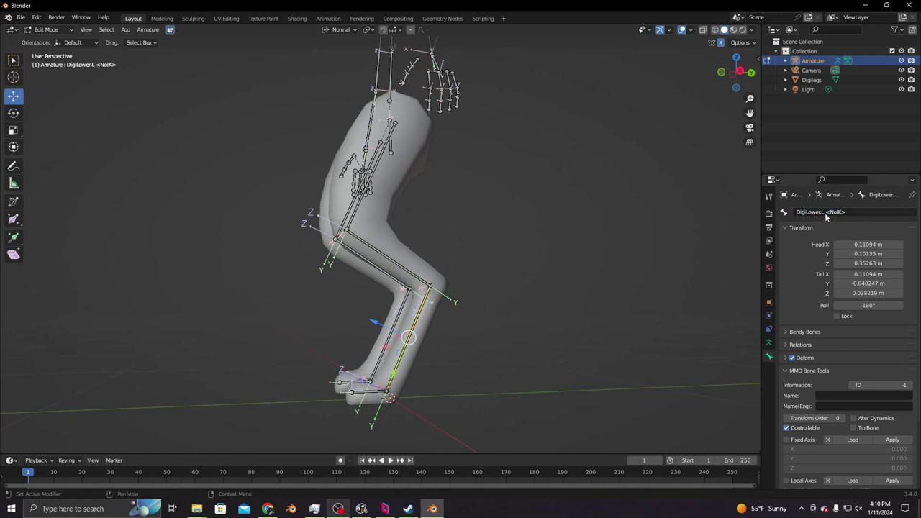
Step: Rename the left toe bone to Foot.L
{"action": "left_click", "coordinate": [367, 393]}
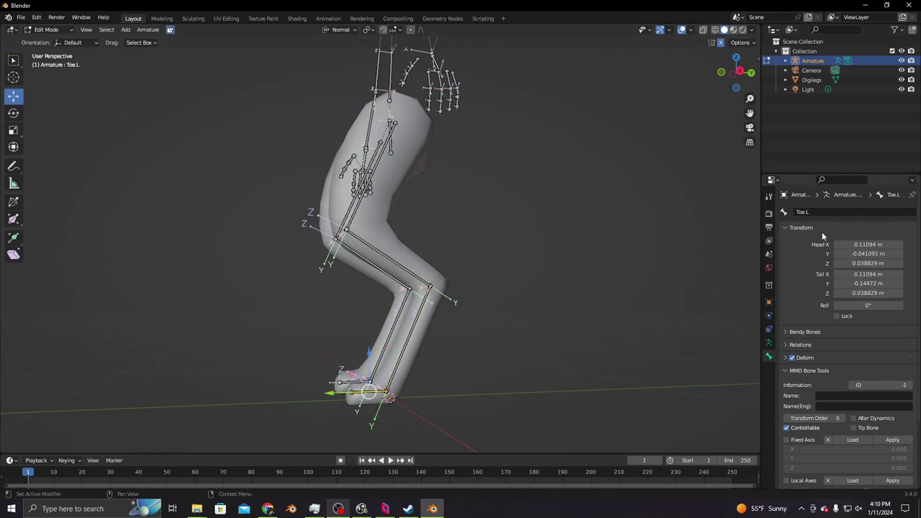
{"action": "left_click", "coordinate": [828, 212]}
{"action": "type", "text": "Foot"}
{"action": "type", "text": ".L"}
{"action": "key", "text": "Return"}
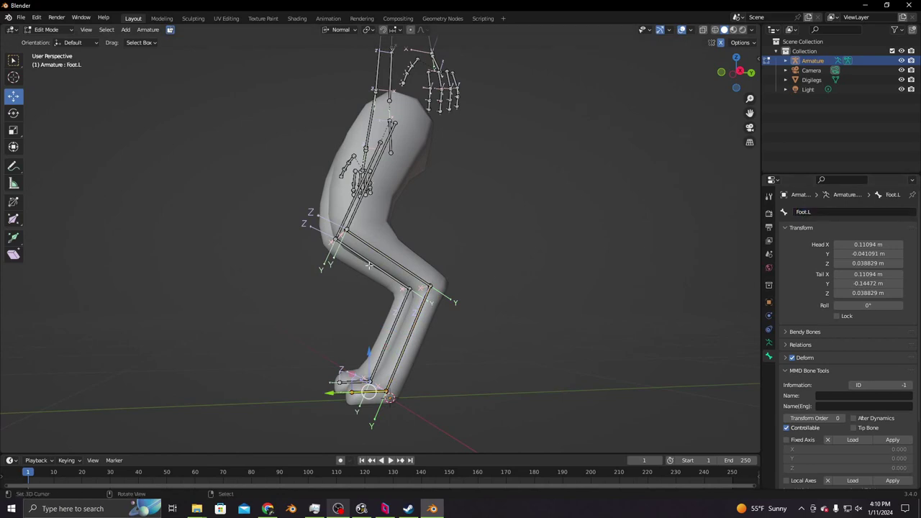
{"action": "left_click", "coordinate": [368, 266]}
Step: Rename the right upper digitigrade bone to DigiUpper.R <NoIK>
{"action": "left_click", "coordinate": [835, 212]}
{"action": "type", "text": "D"}
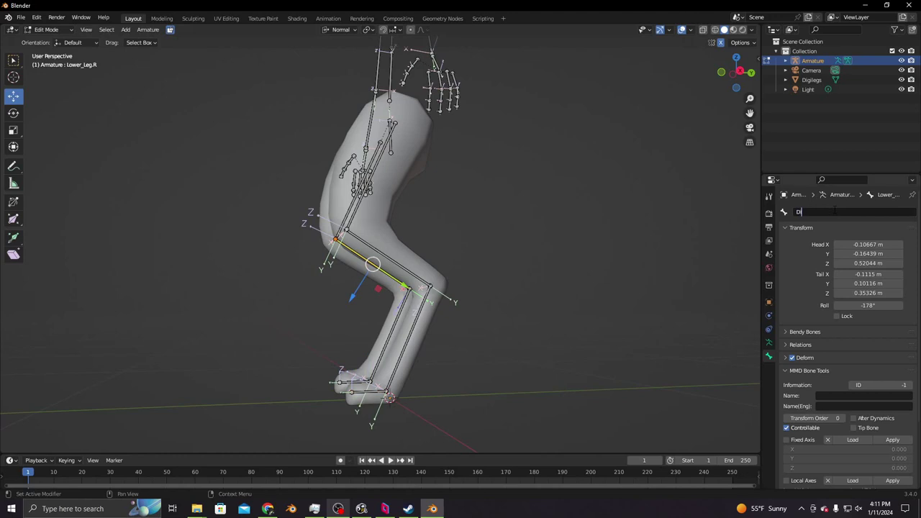
{"action": "type", "text": "igiUpper"}
{"action": "type", "text": ".R"}
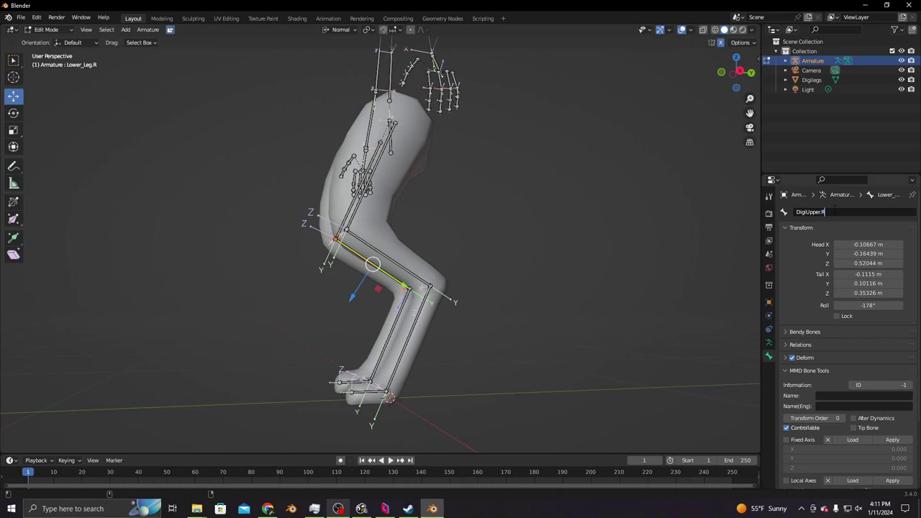
{"action": "type", "text": "<NoIK"}
{"action": "type", "text": ">"}
{"action": "key", "text": "Return"}
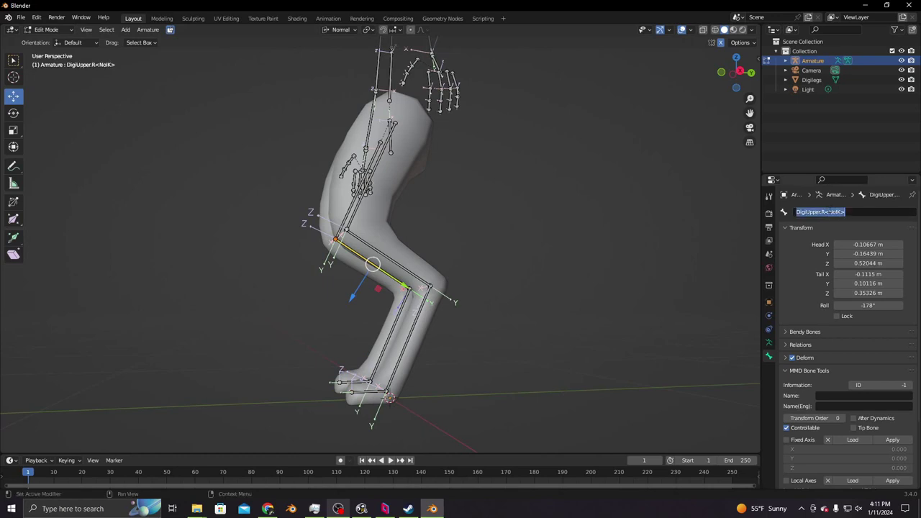
{"action": "left_click", "coordinate": [827, 212]}
{"action": "key", "text": "Return"}
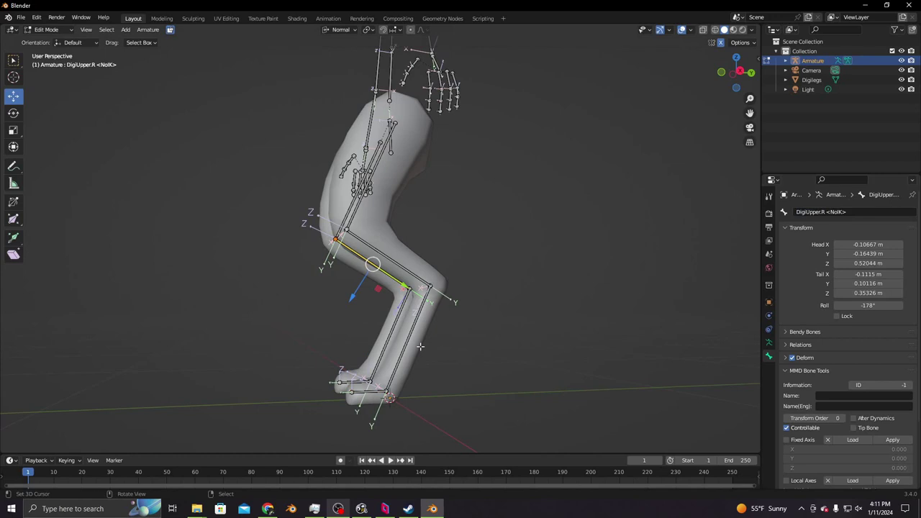
Step: Rename Foot.R to DigiLower.R <NoIK>, then select both upper digi bones
{"action": "left_click", "coordinate": [396, 314]}
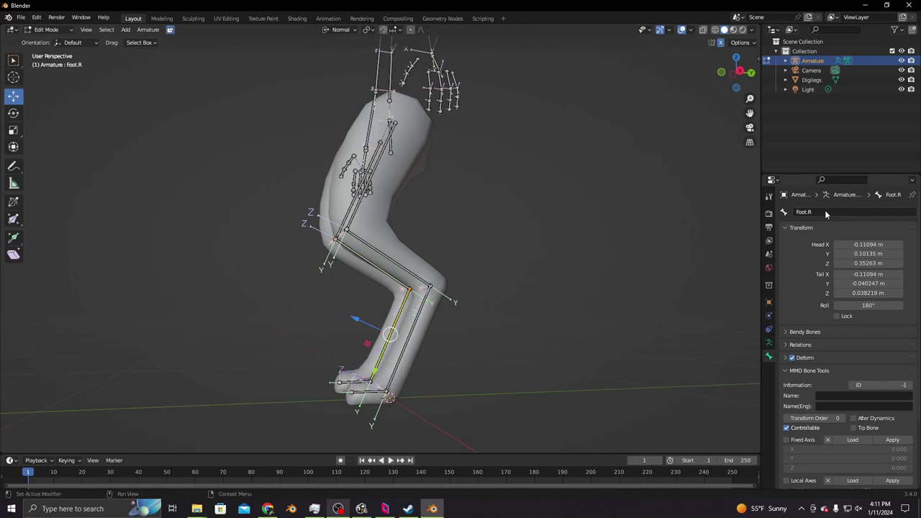
{"action": "type", "text": "Dig"}
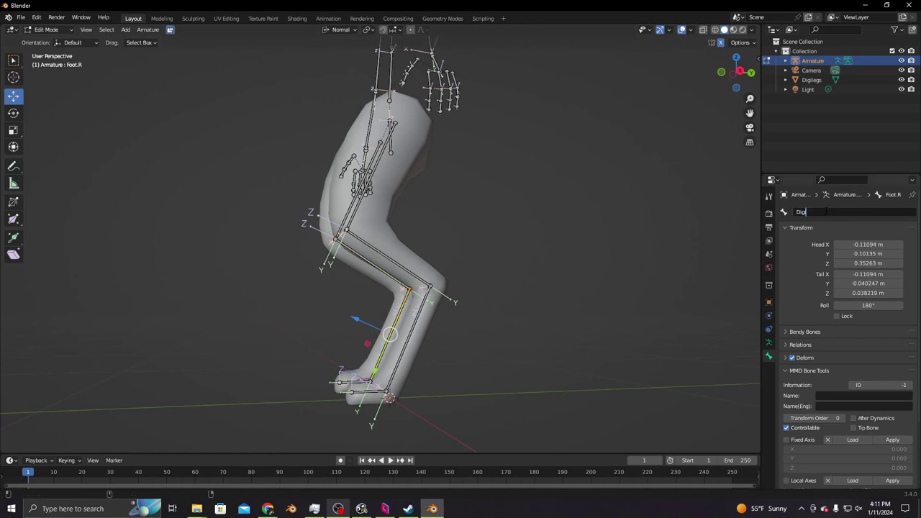
{"action": "type", "text": "iLower"}
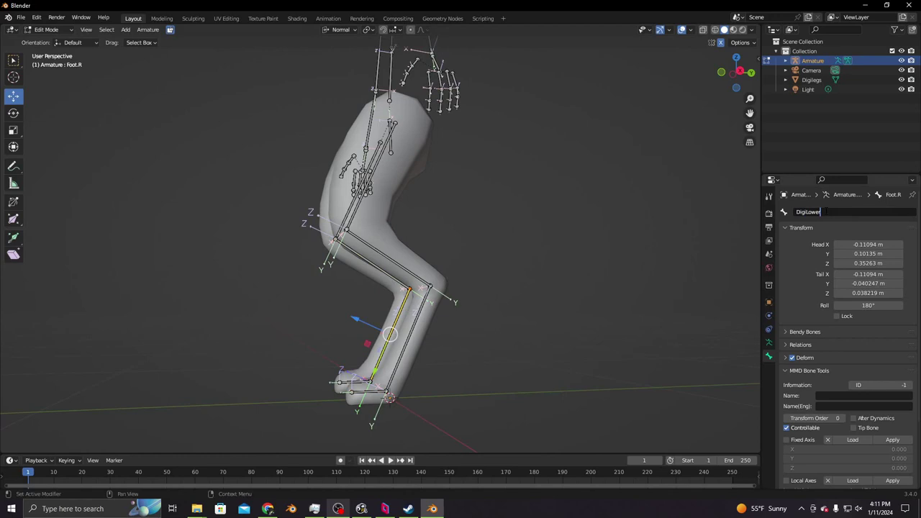
{"action": "type", "text": ".R <N"}
{"action": "type", "text": "oIK>"}
{"action": "key", "text": "Return"}
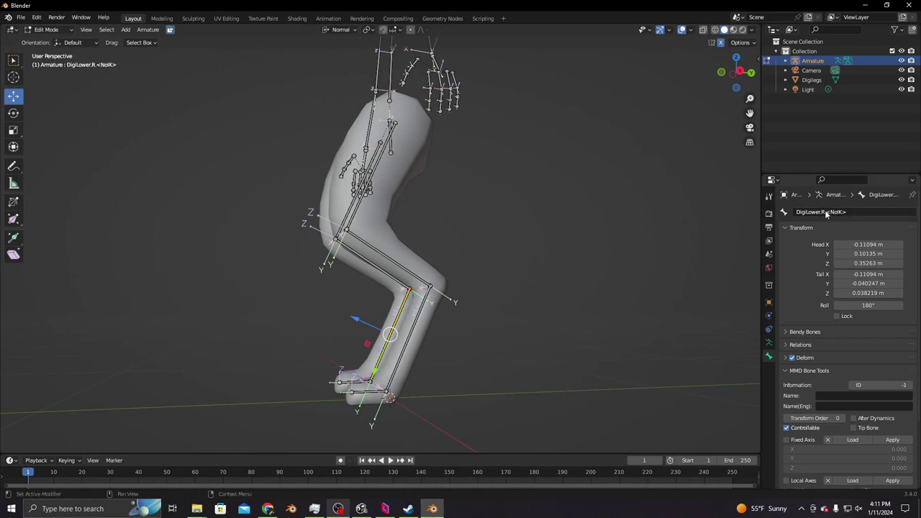
{"action": "middle_click_drag", "start_coordinate": [397, 298], "coordinate": [387, 298]}
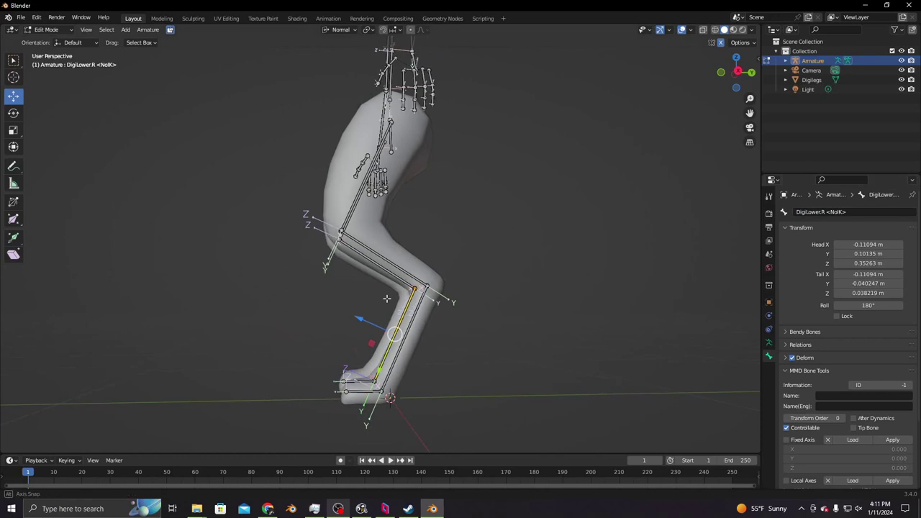
{"action": "left_click", "coordinate": [375, 254]}
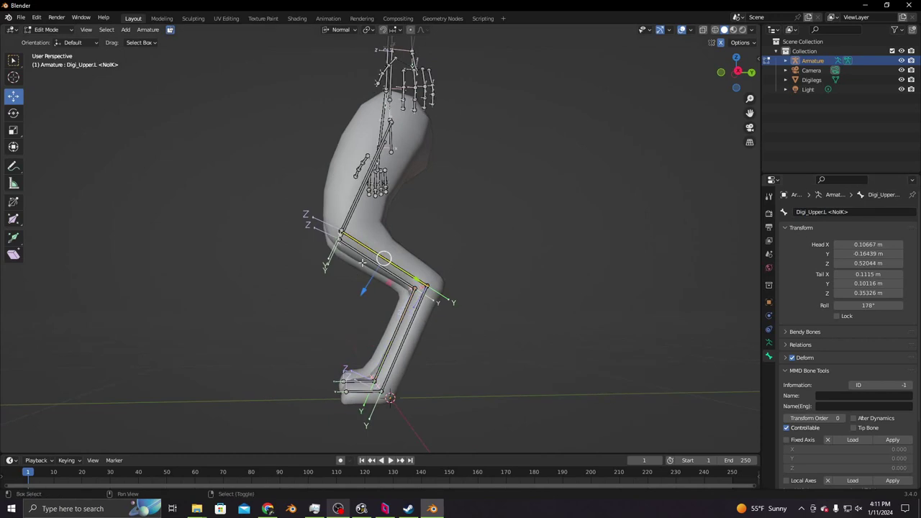
{"action": "left_click", "coordinate": [365, 262]}
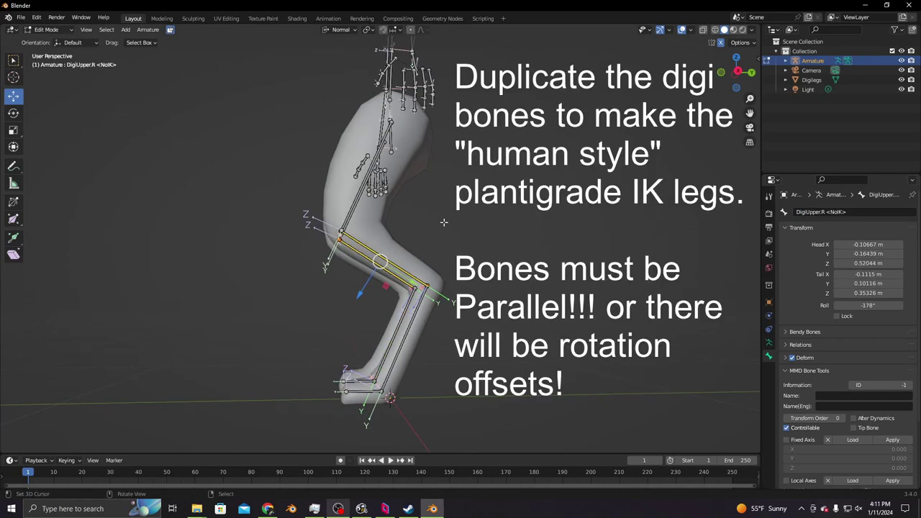
Step: Duplicate the upper digi bones in side ortho view and offset the copies slightly along their axis
{"action": "middle_click_drag", "start_coordinate": [444, 222], "coordinate": [438, 222]}
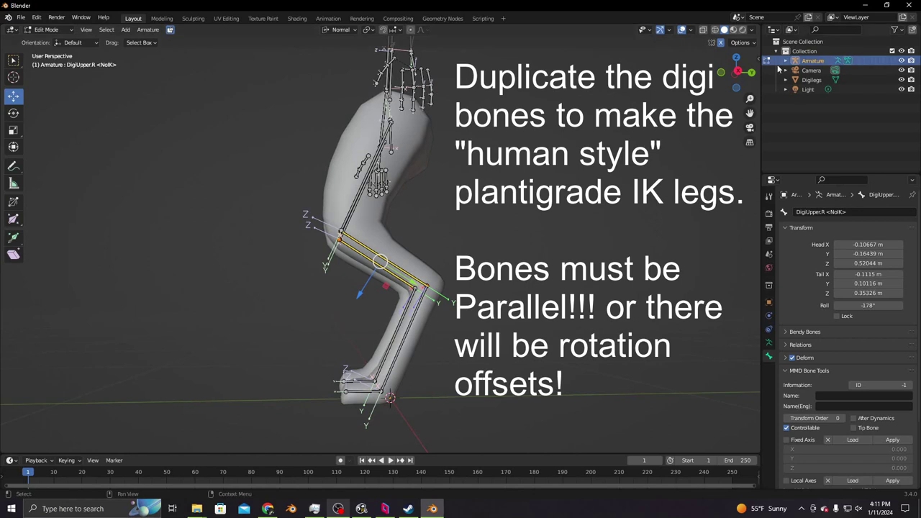
{"action": "left_click", "coordinate": [737, 72]}
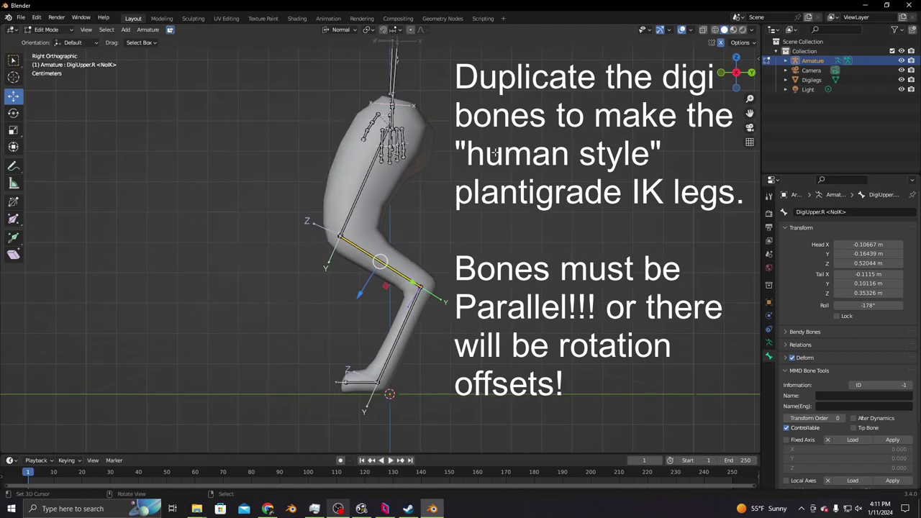
{"action": "key", "text": "shift+d"}
{"action": "key", "text": "z"}
{"action": "key", "text": "z"}
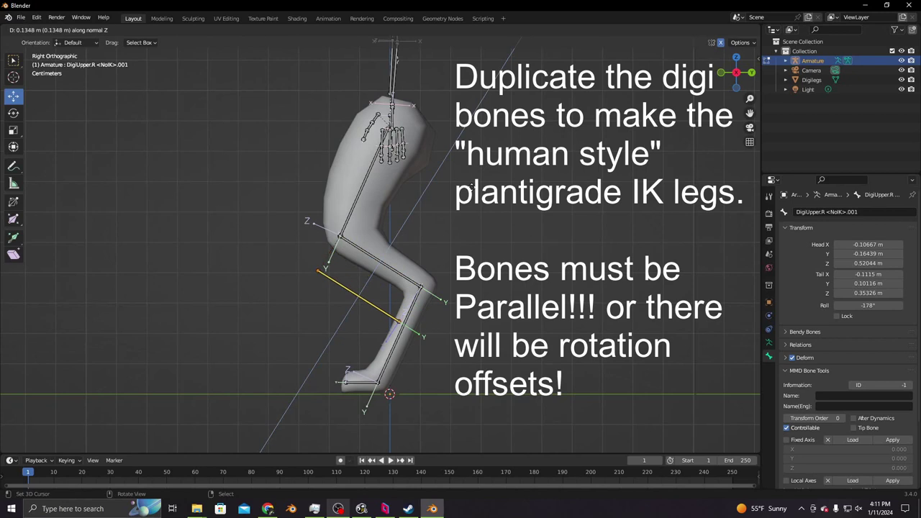
{"action": "left_click", "coordinate": [445, 239]}
{"action": "key", "text": "g"}
{"action": "key", "text": "y"}
{"action": "key", "text": "y"}
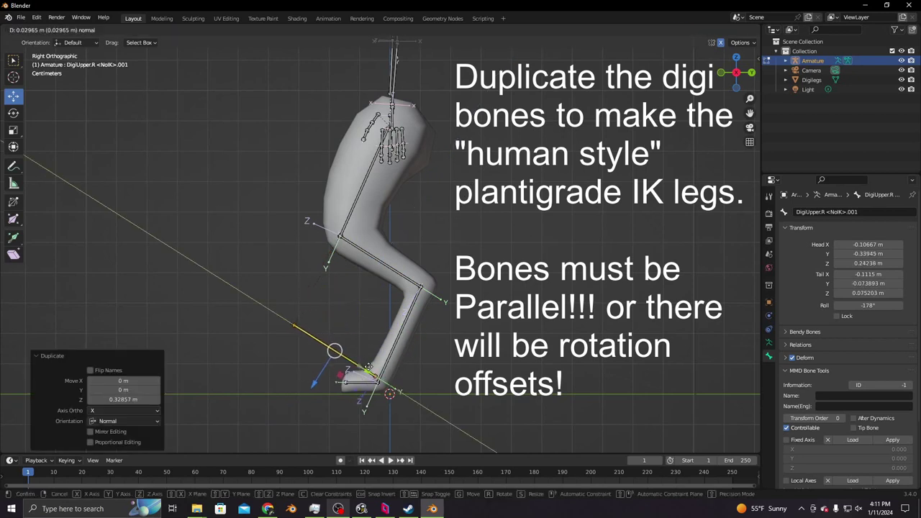
{"action": "left_click", "coordinate": [371, 368]}
{"action": "key", "text": "g"}
{"action": "key", "text": "z"}
{"action": "key", "text": "z"}
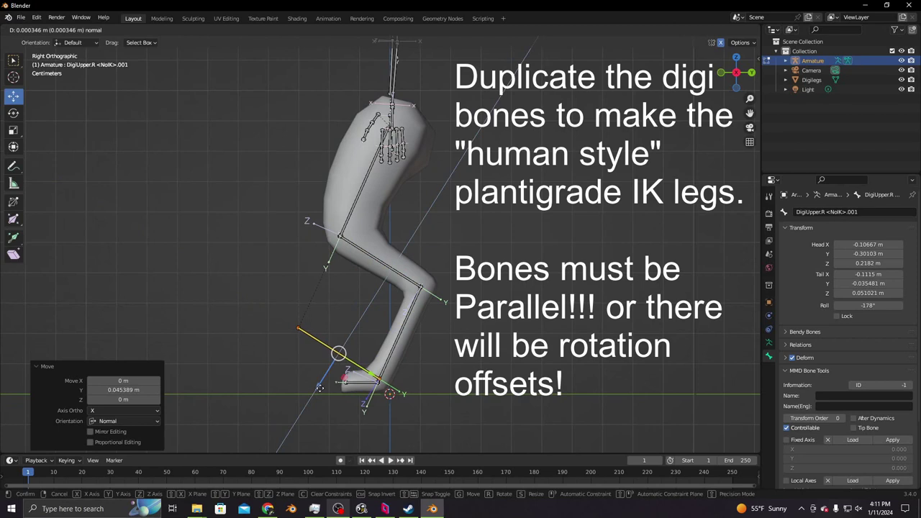
{"action": "left_click", "coordinate": [317, 389]}
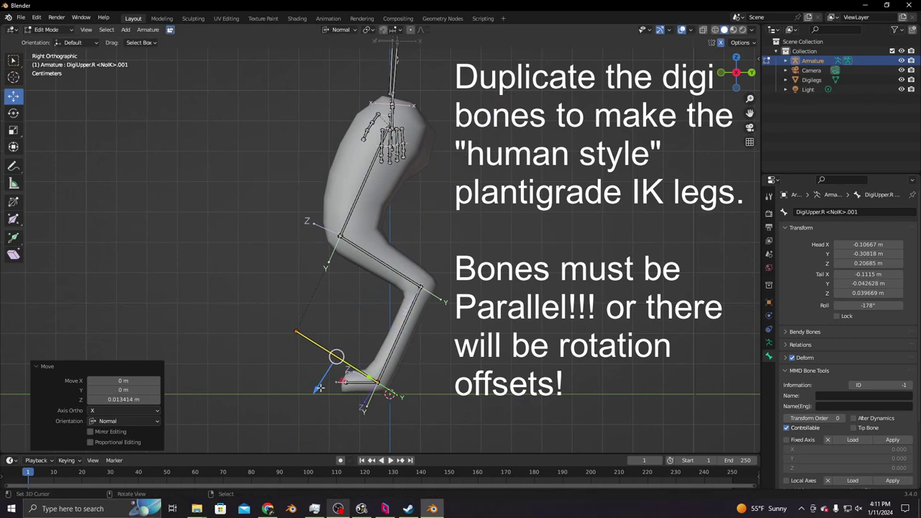
{"action": "middle_click_drag", "start_coordinate": [349, 330], "coordinate": [317, 338]}
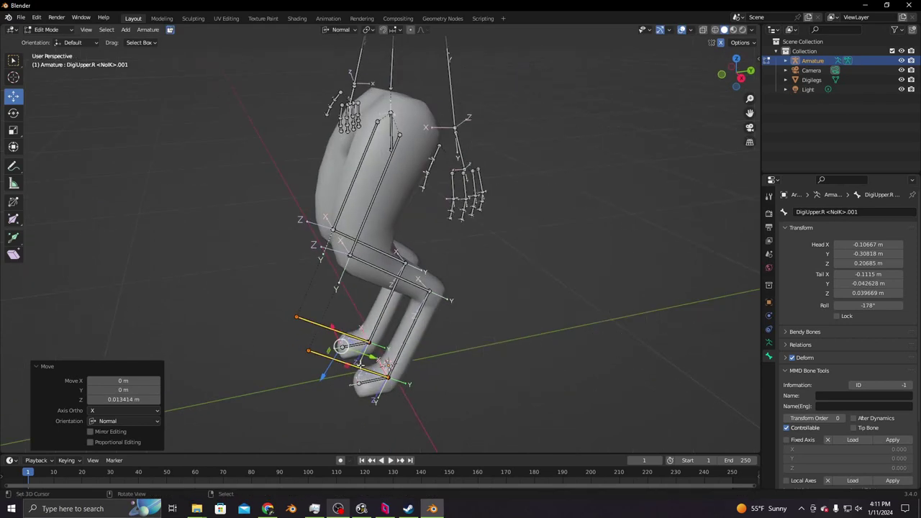
Step: Rename the left and right duplicates to Lower leg.L and Lower Leg.R
{"action": "left_click", "coordinate": [338, 358]}
{"action": "double_click", "coordinate": [868, 212]}
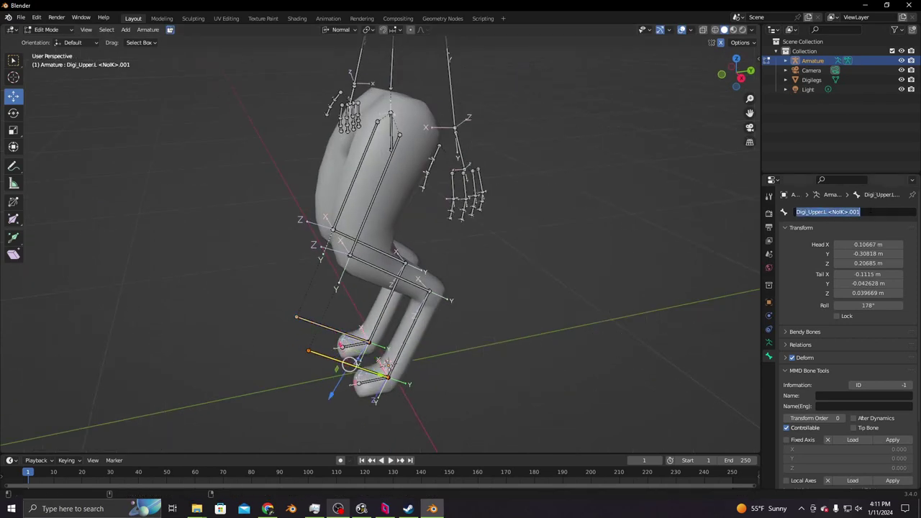
{"action": "type", "text": "Lower le"}
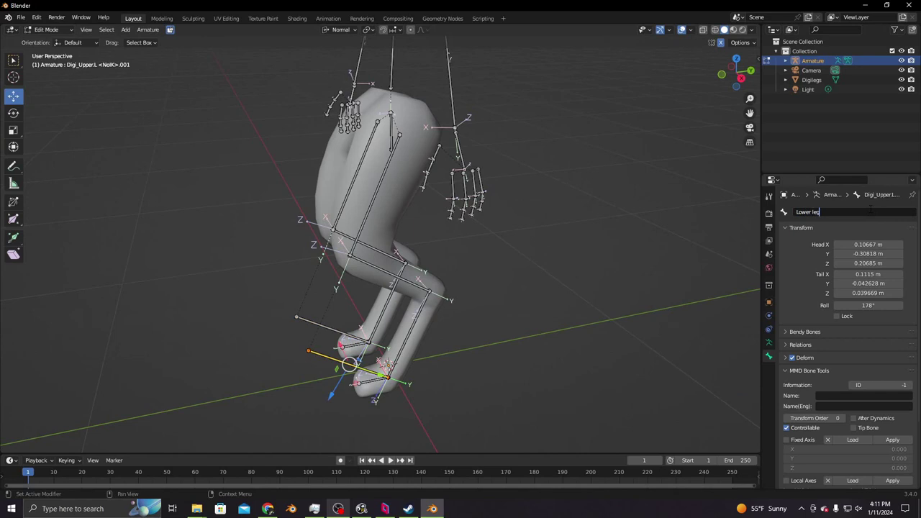
{"action": "type", "text": "g.L"}
{"action": "key", "text": "Return"}
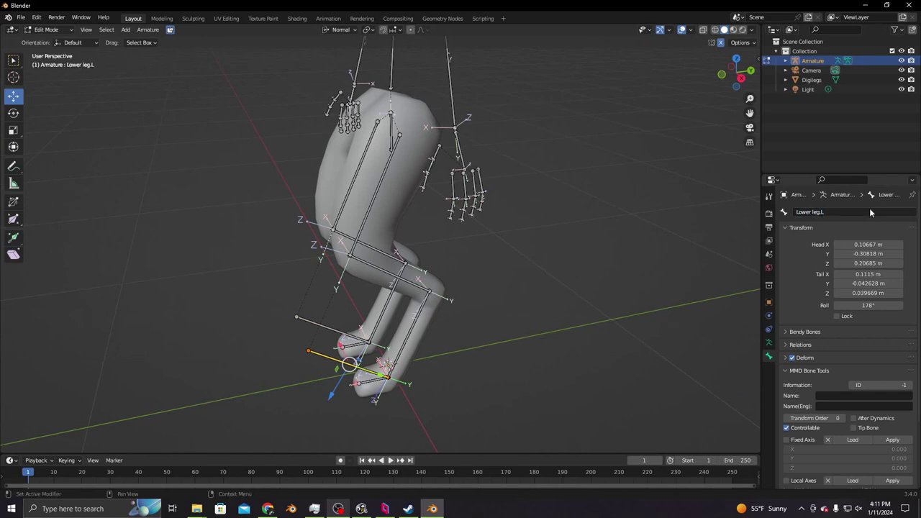
{"action": "left_click", "coordinate": [323, 319]}
{"action": "double_click", "coordinate": [827, 212]}
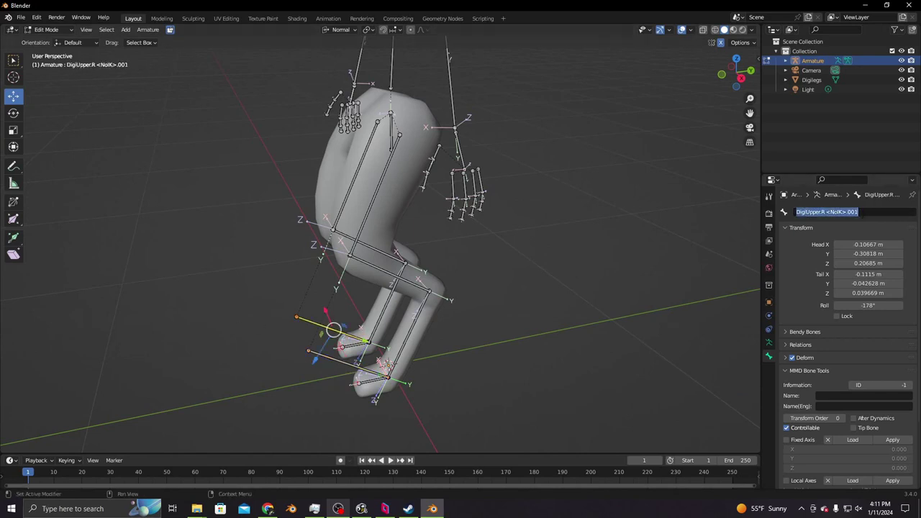
{"action": "type", "text": "Lower Leg"}
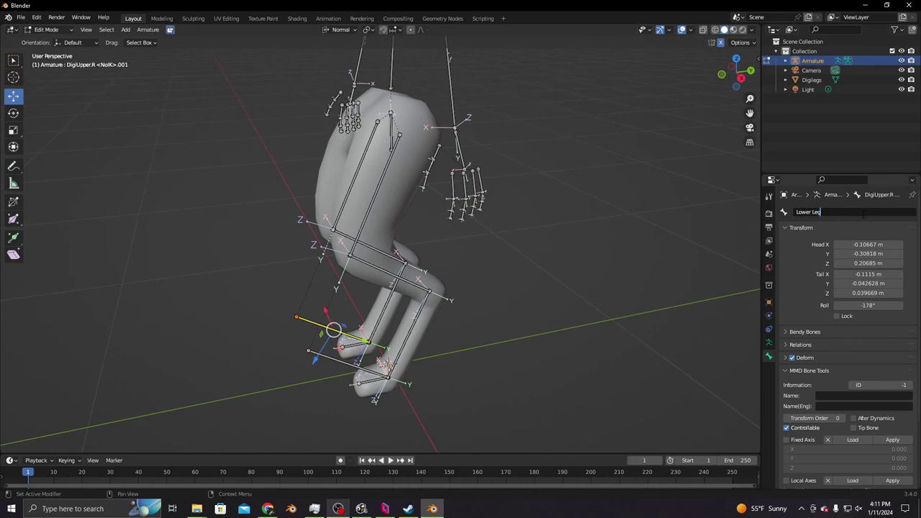
{"action": "type", "text": ".R"}
{"action": "key", "text": "Return"}
{"action": "middle_click_drag", "start_coordinate": [462, 314], "coordinate": [432, 287]}
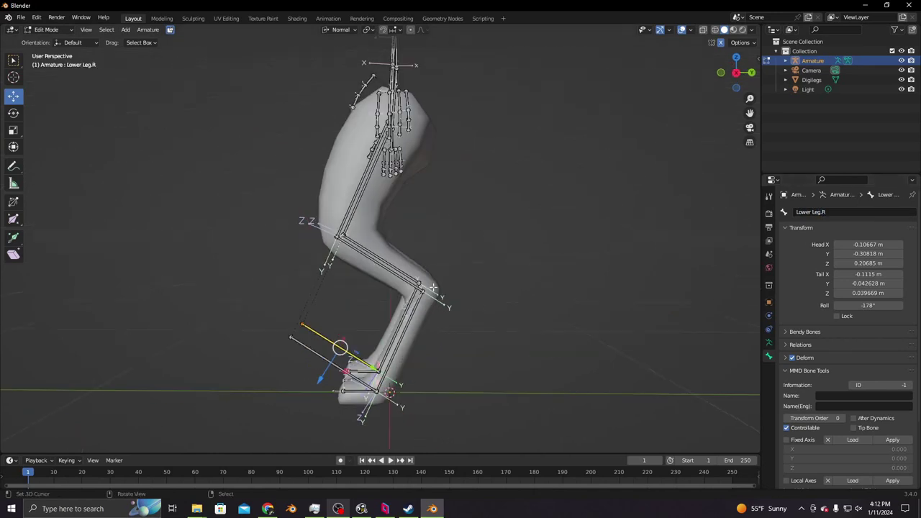
Step: Extend Upper_Leg.L's tail along the bone's axis toward the lower leg
{"action": "left_click", "coordinate": [336, 238]}
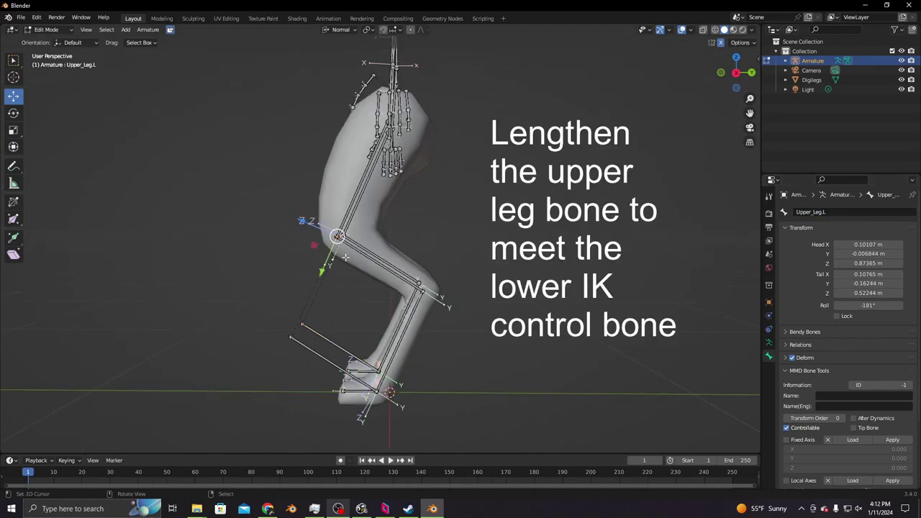
{"action": "key", "text": "g"}
{"action": "key", "text": "y"}
{"action": "key", "text": "y"}
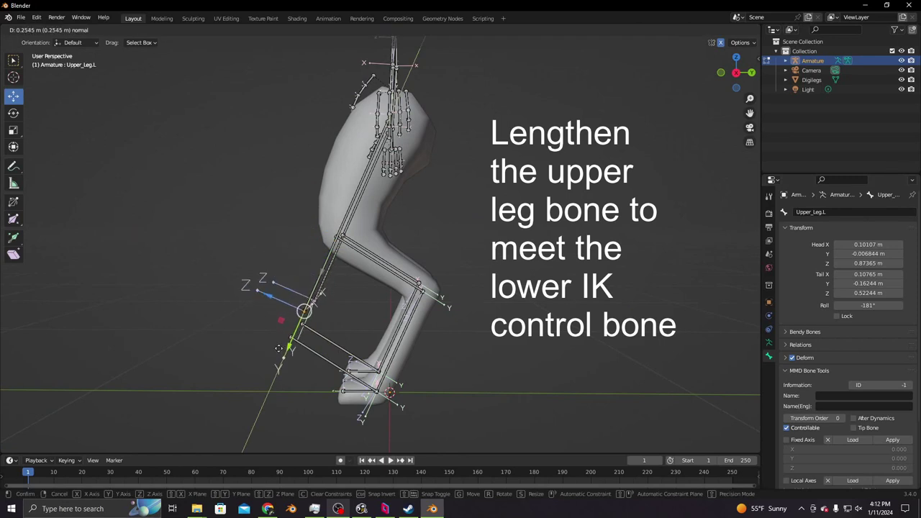
{"action": "left_click", "coordinate": [271, 365]}
{"action": "mouse_move", "coordinate": [266, 358]}
{"action": "middle_mouse_down"}
{"action": "mouse_move", "coordinate": [271, 345]}
{"action": "mouse_move", "coordinate": [309, 356]}
{"action": "middle_mouse_up"}
Step: Slide Lower leg.L's head along its axis and nudge Upper_Leg.L's tip onto it
{"action": "left_click", "coordinate": [311, 357]}
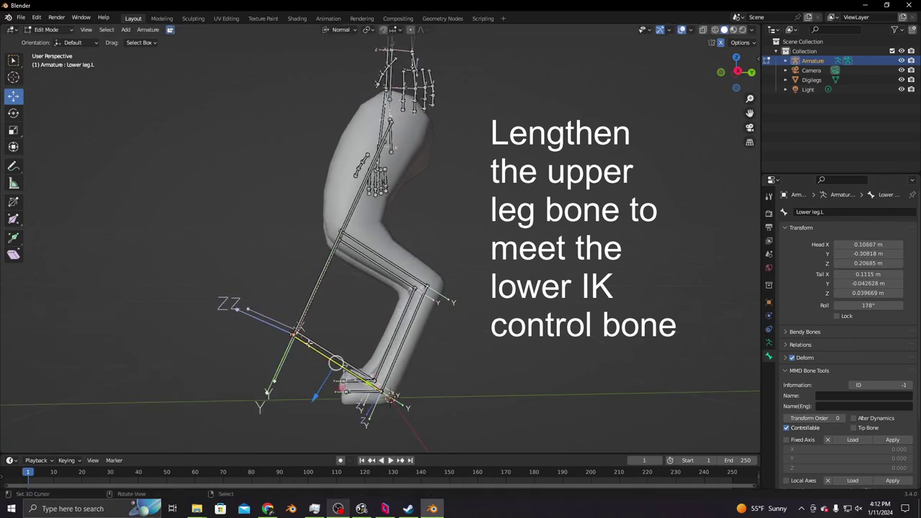
{"action": "left_click", "coordinate": [294, 335]}
{"action": "key", "text": "g"}
{"action": "key", "text": "y"}
{"action": "key", "text": "y"}
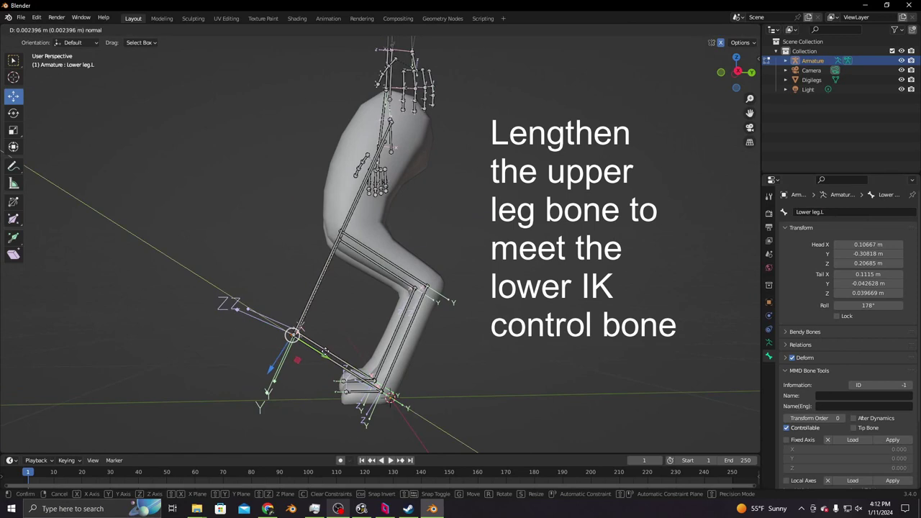
{"action": "left_click", "coordinate": [325, 352]}
{"action": "left_click", "coordinate": [294, 335]}
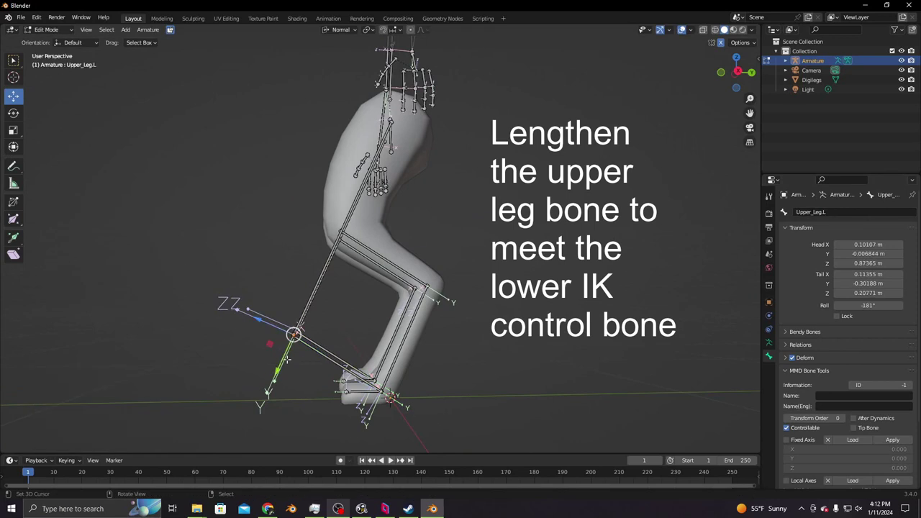
{"action": "left_click_drag", "start_coordinate": [286, 359], "coordinate": [283, 363]}
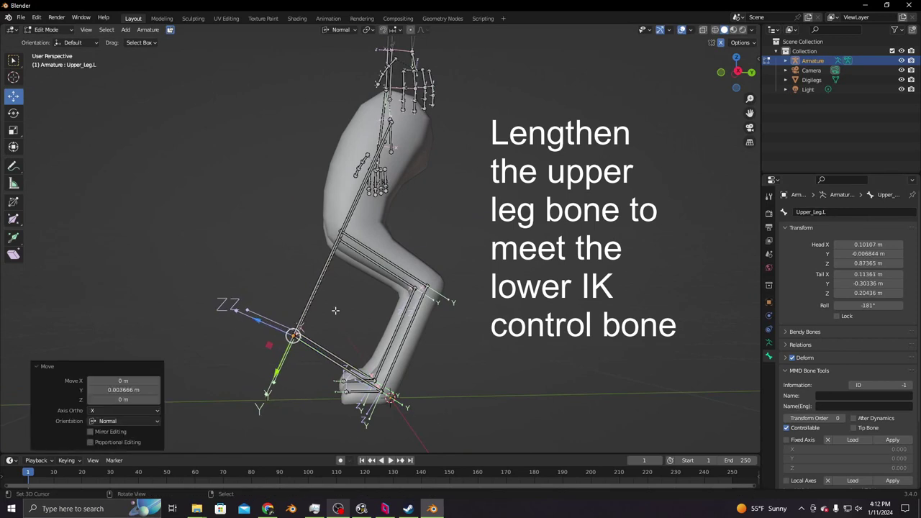
Step: Check the knee joint, then select Foot.L and bring up its properties
{"action": "left_click", "coordinate": [334, 362]}
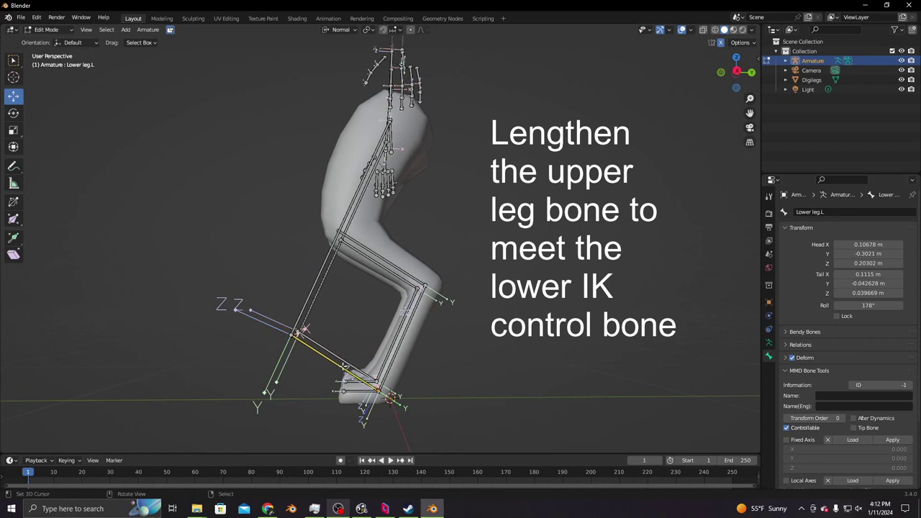
{"action": "left_click", "coordinate": [360, 388]}
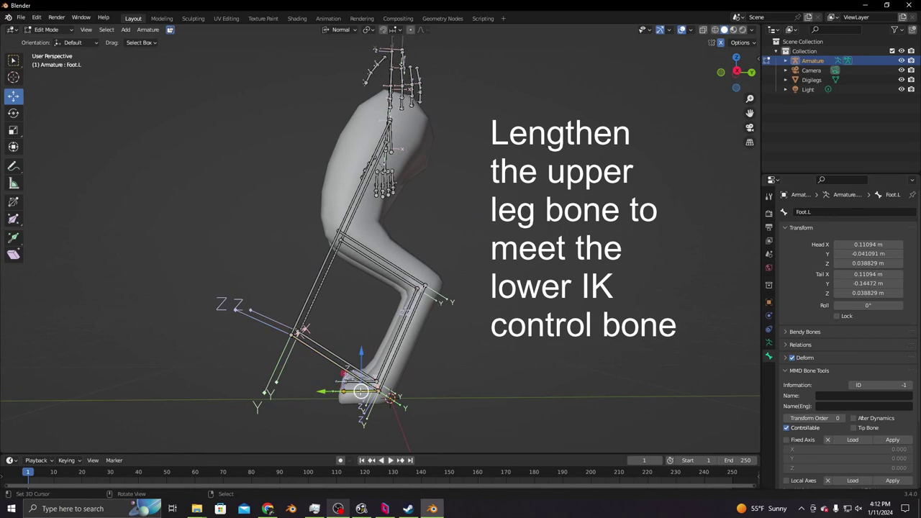
{"action": "left_click", "coordinate": [769, 342]}
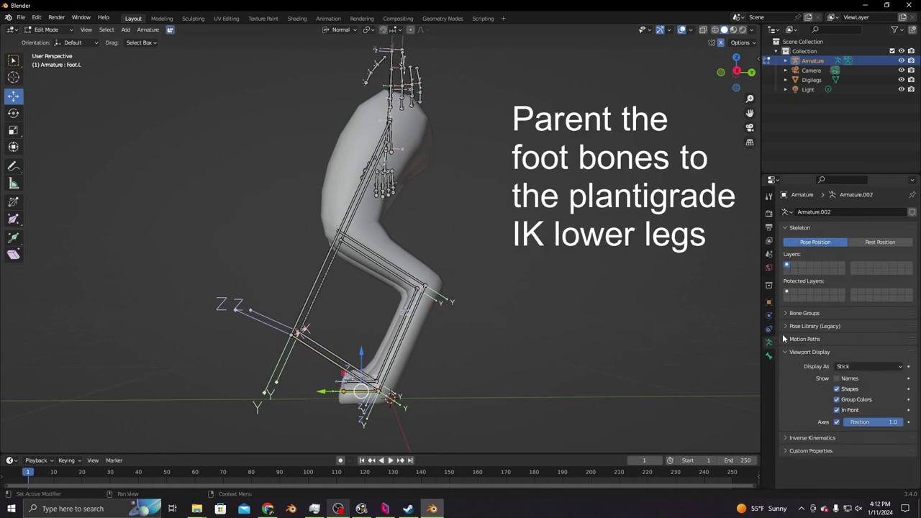
Step: In Bone Relations, set Foot.L's parent to Lower leg.L
{"action": "left_click", "coordinate": [769, 357]}
{"action": "left_click", "coordinate": [799, 345]}
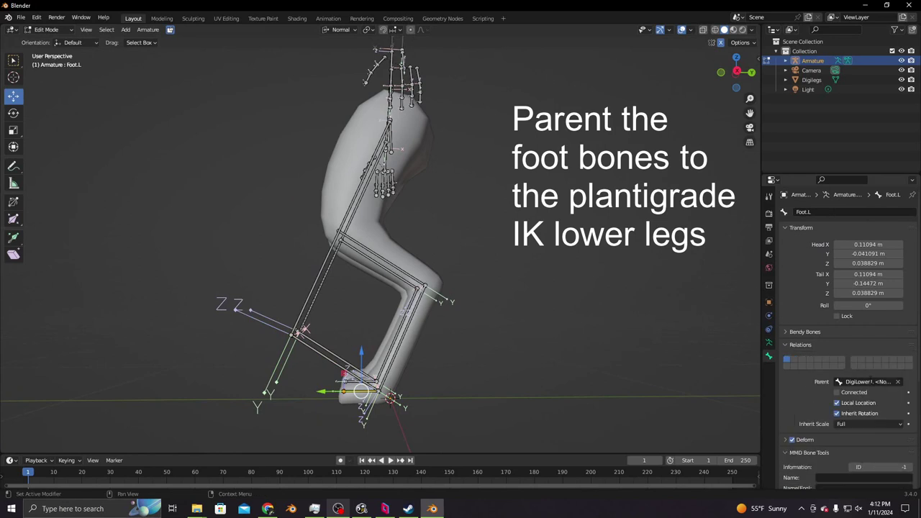
{"action": "left_click", "coordinate": [867, 381]}
{"action": "type", "text": "lower"}
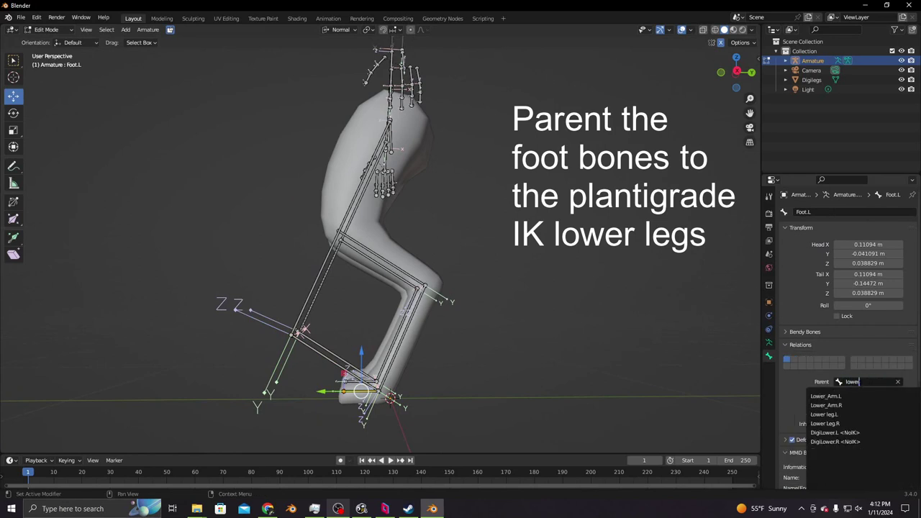
{"action": "left_click", "coordinate": [824, 415]}
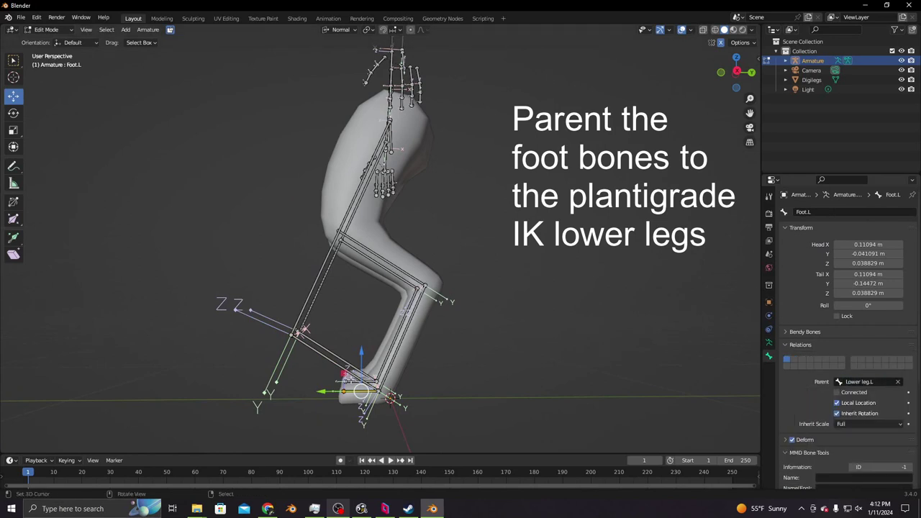
Step: Set Toe.R's parent to Lower Leg.R
{"action": "left_click", "coordinate": [348, 376]}
{"action": "left_click", "coordinate": [872, 382]}
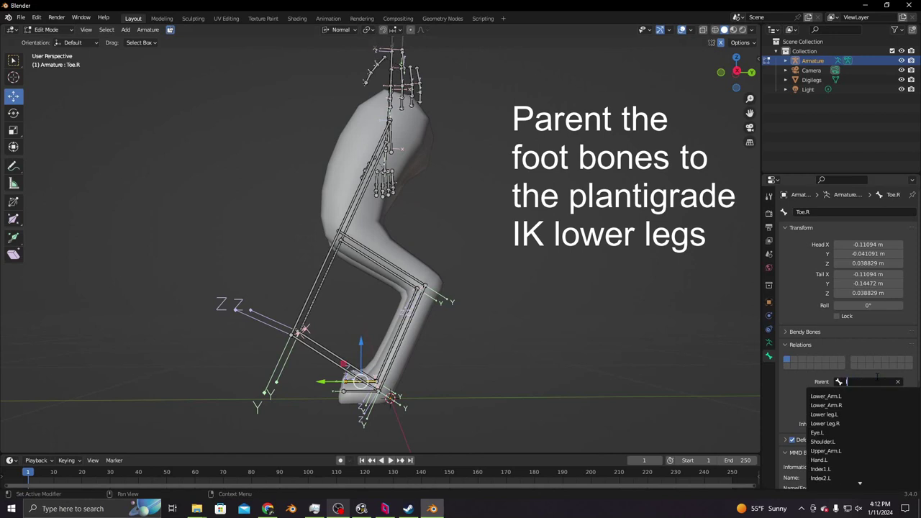
{"action": "type", "text": "lower"}
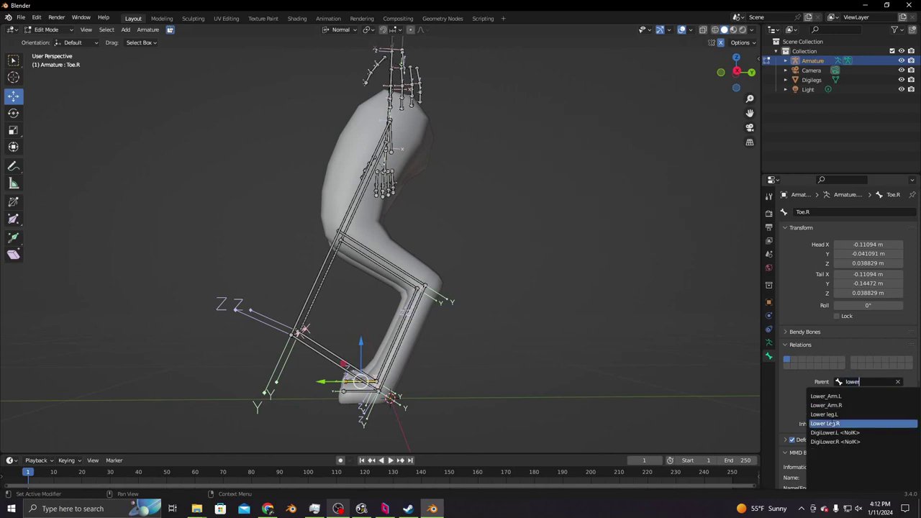
{"action": "left_click", "coordinate": [826, 424]}
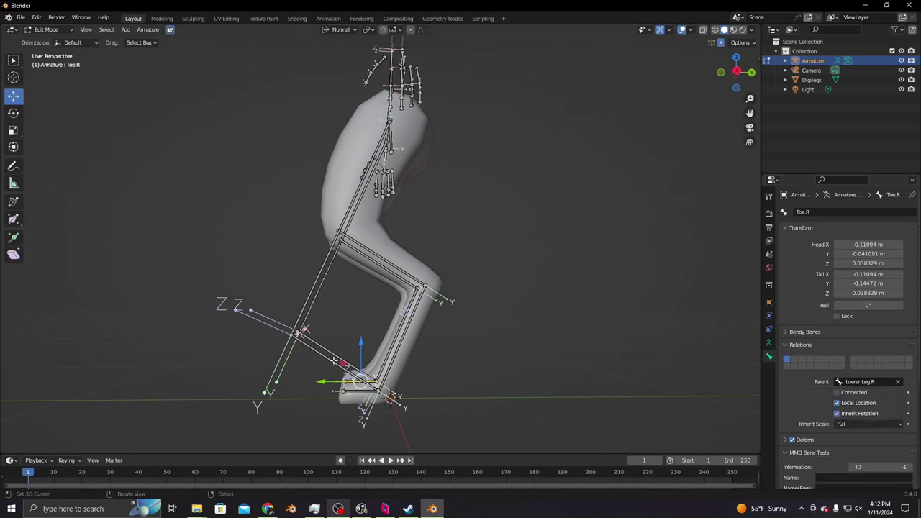
Step: Check the parents of Lower leg.L, DigiLower.L, Digi_Upper.L and Upper_Leg.L
{"action": "left_click", "coordinate": [334, 361]}
{"action": "left_click", "coordinate": [402, 339]}
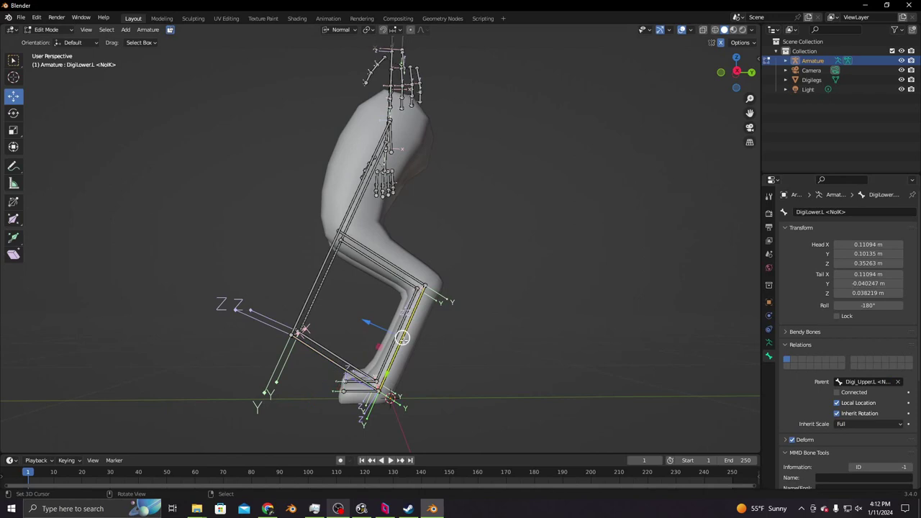
{"action": "left_click", "coordinate": [382, 258]}
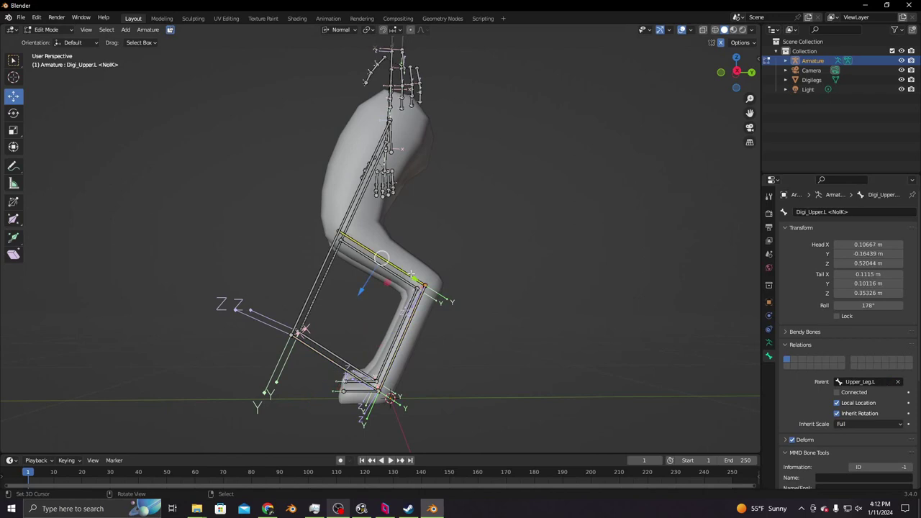
{"action": "left_click", "coordinate": [332, 355]}
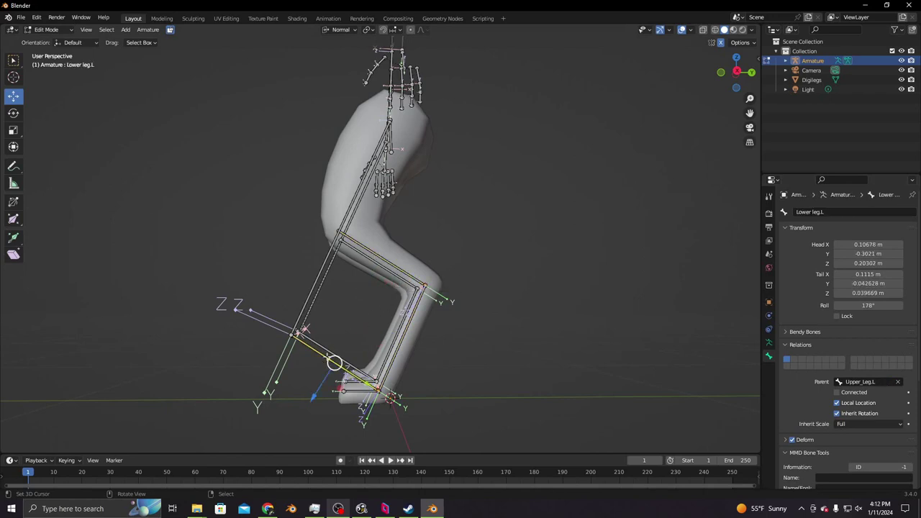
{"action": "left_click", "coordinate": [296, 308]}
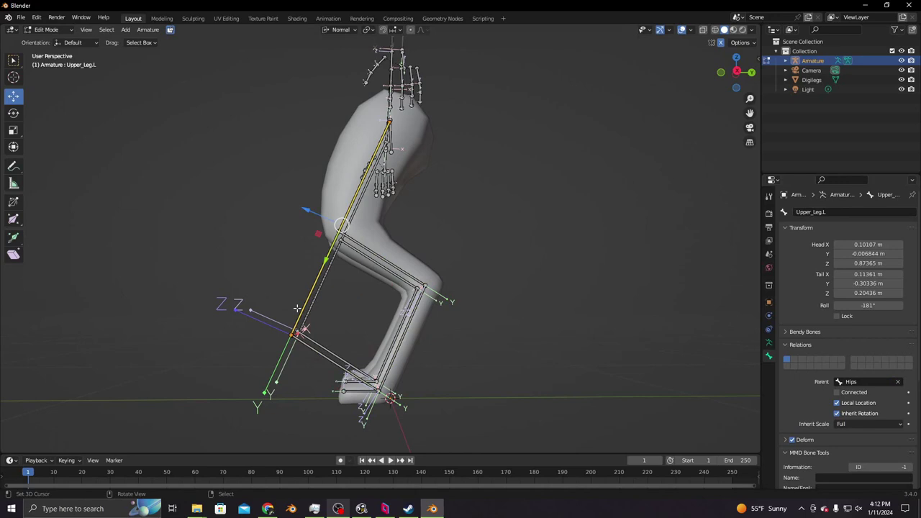
{"action": "left_click", "coordinate": [324, 353]}
Step: Switch the armature to Object Mode and add the Digilegs mesh to the selection
{"action": "left_click", "coordinate": [47, 30]}
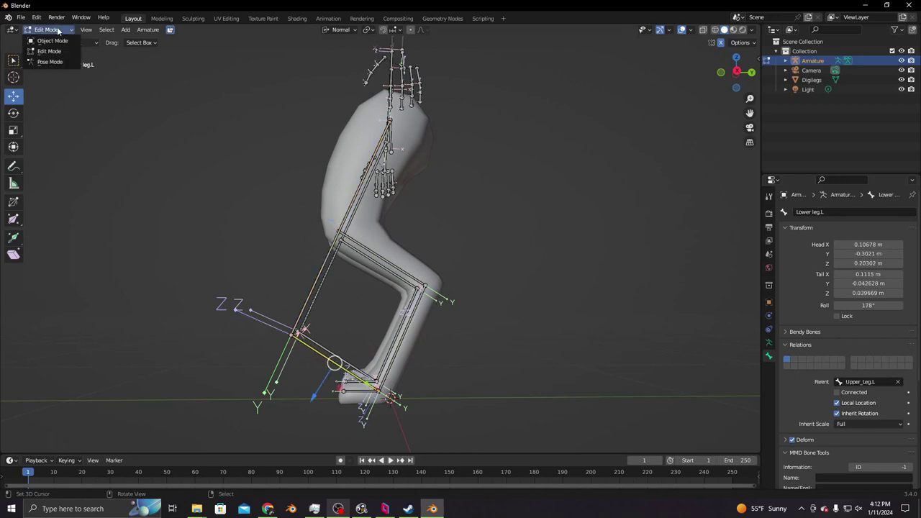
{"action": "left_click", "coordinate": [43, 40]}
{"action": "left_click", "coordinate": [367, 227], "text": "shift"}
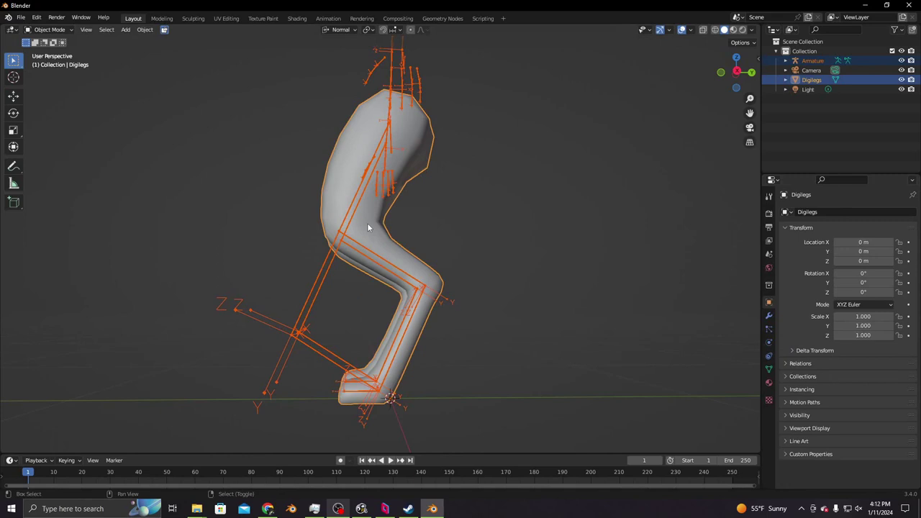
{"action": "key", "text": "ctrl+p"}
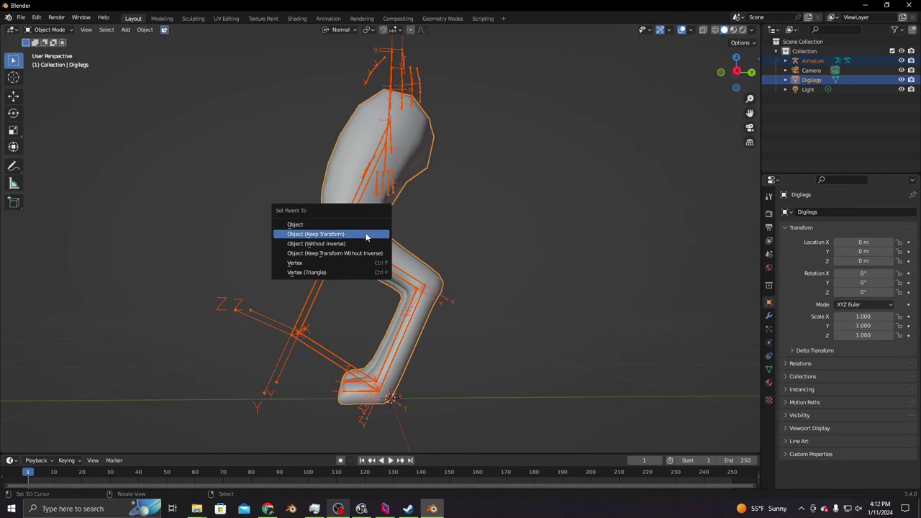
{"action": "left_click", "coordinate": [366, 234]}
Step: With the armature active, parent the mesh With Automatic Weights, then reselect only the armature
{"action": "left_click", "coordinate": [351, 212], "text": "shift"}
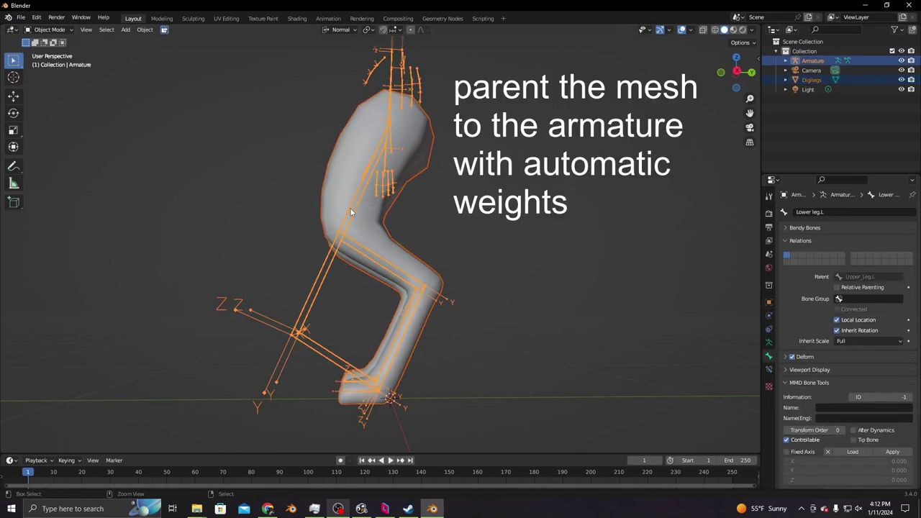
{"action": "key", "text": "ctrl+p"}
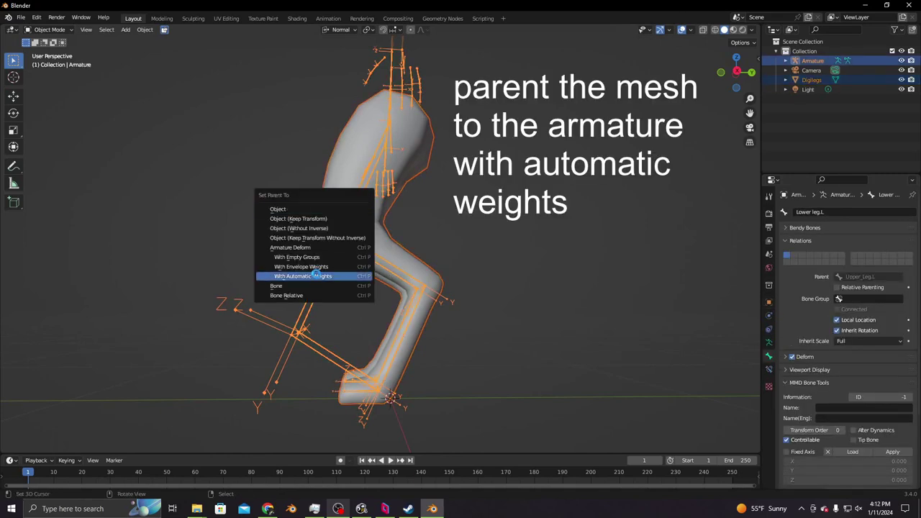
{"action": "left_click", "coordinate": [316, 276]}
{"action": "left_click", "coordinate": [344, 224]}
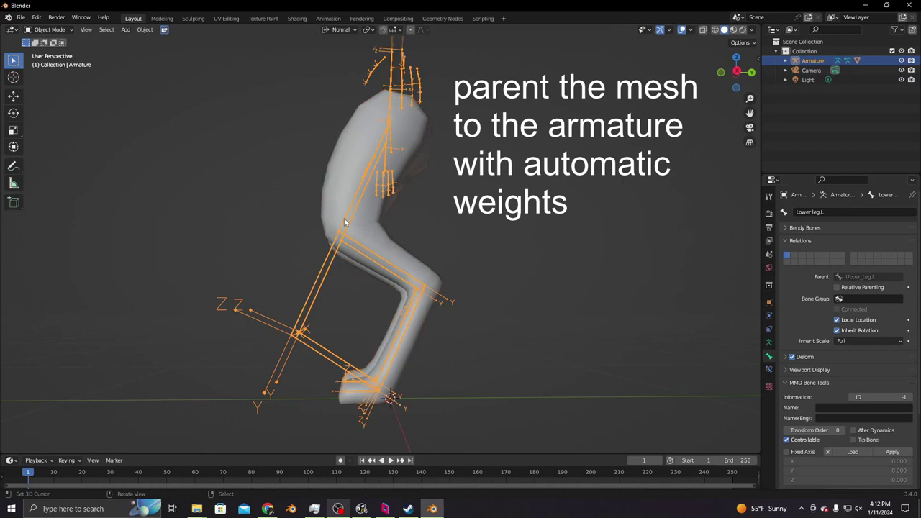
{"action": "left_click", "coordinate": [69, 31]}
{"action": "left_click", "coordinate": [65, 62]}
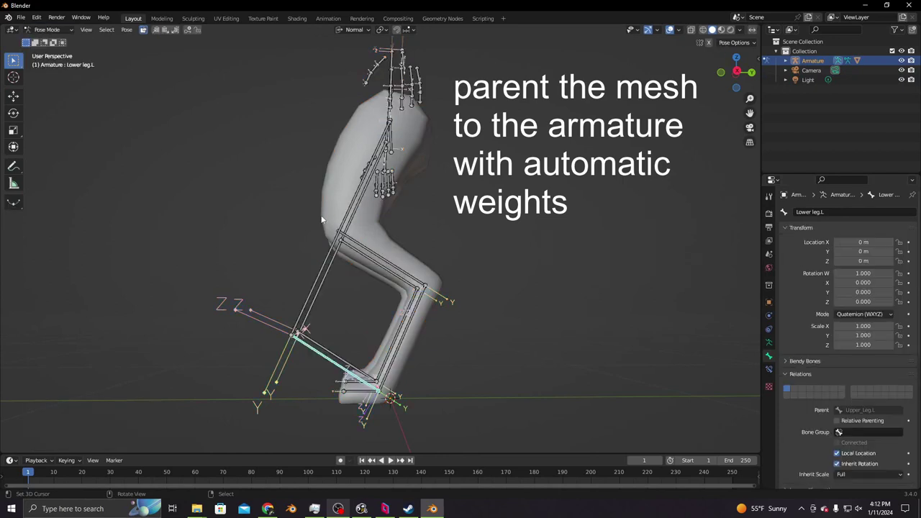
{"action": "left_click", "coordinate": [351, 218]}
{"action": "key", "text": "r"}
{"action": "key", "text": "x"}
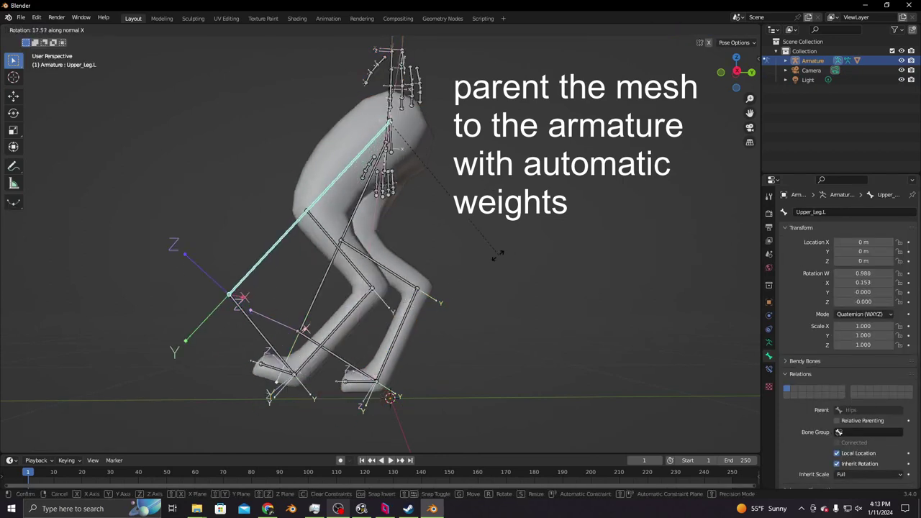
{"action": "left_click", "coordinate": [425, 283]}
{"action": "left_click", "coordinate": [288, 252]}
{"action": "key", "text": "r"}
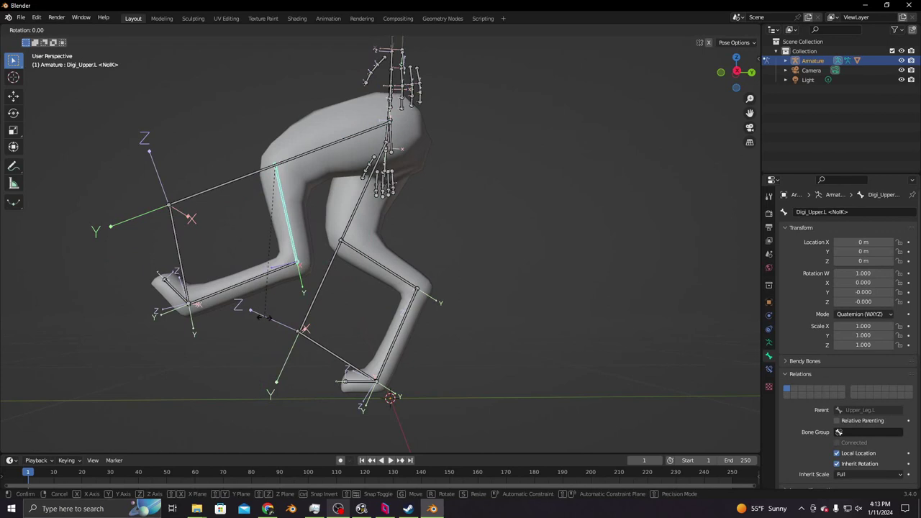
{"action": "key", "text": "x"}
{"action": "left_click", "coordinate": [349, 287]}
{"action": "left_click", "coordinate": [365, 244]}
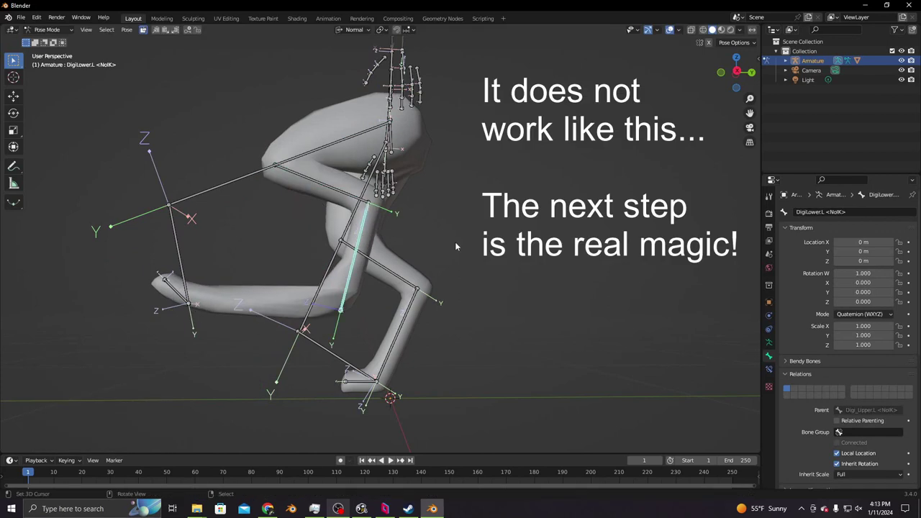
{"action": "key", "text": "r"}
{"action": "key", "text": "x"}
{"action": "left_click", "coordinate": [385, 287]}
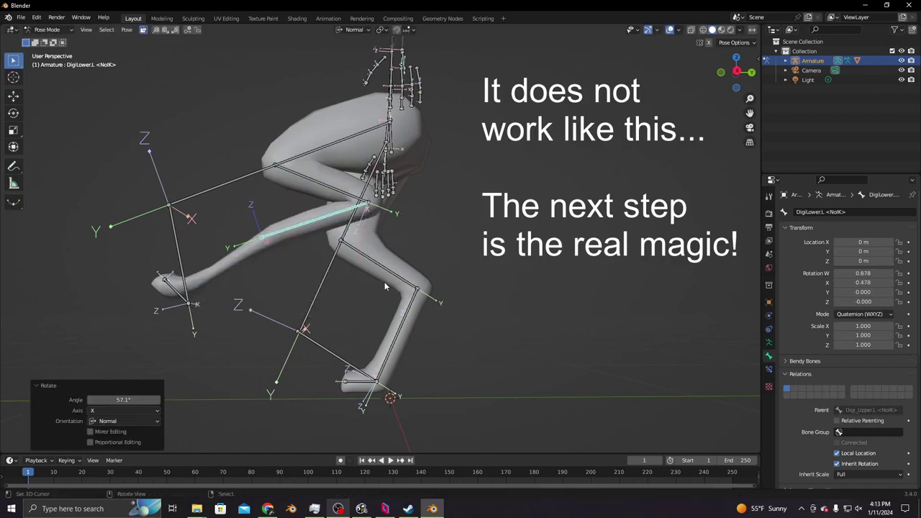
{"action": "left_click", "coordinate": [173, 295]}
{"action": "key", "text": "r"}
{"action": "key", "text": "x"}
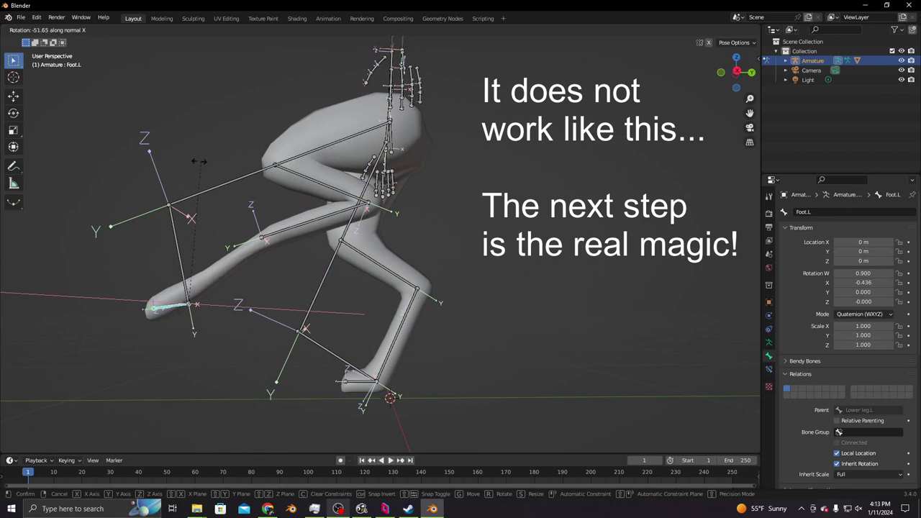
{"action": "left_click", "coordinate": [133, 227]}
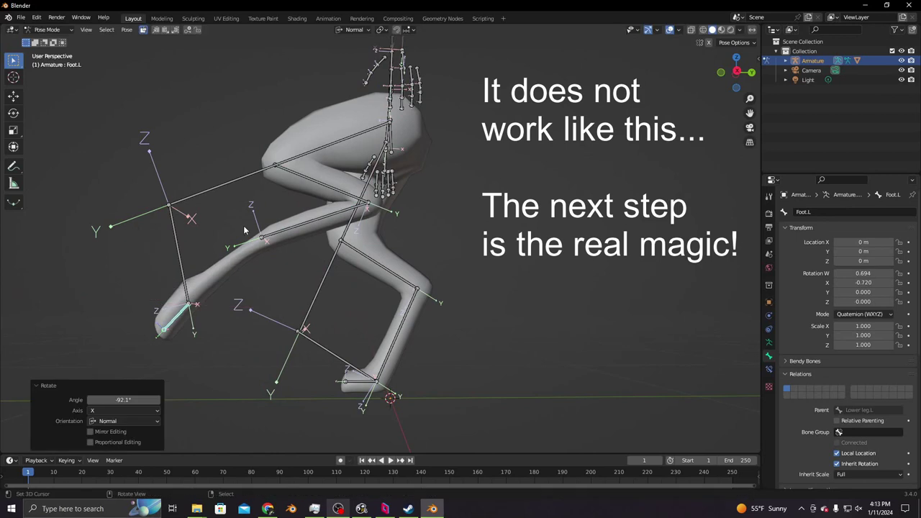
{"action": "key", "text": "a"}
{"action": "key", "text": "alt+r"}
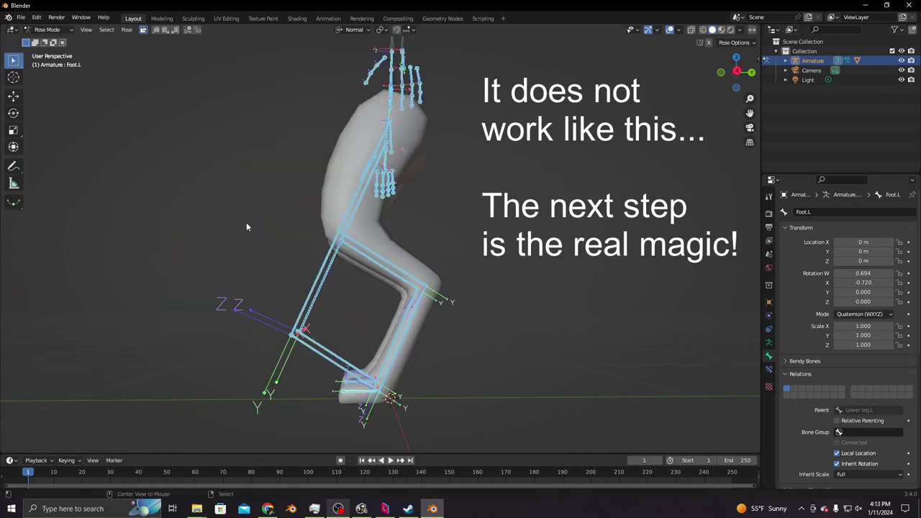
Step: Add a Copy Rotation bone constraint to Digi_Upper.L
{"action": "left_click", "coordinate": [376, 250]}
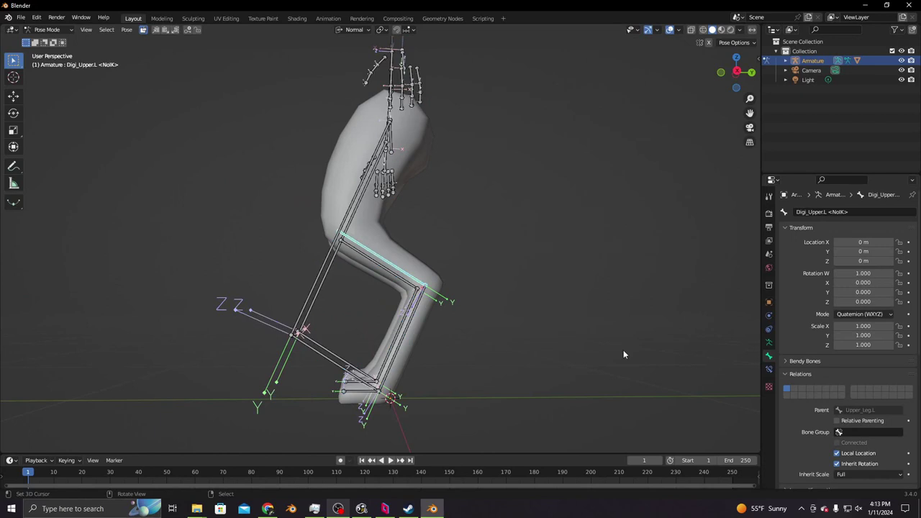
{"action": "left_click", "coordinate": [770, 370]}
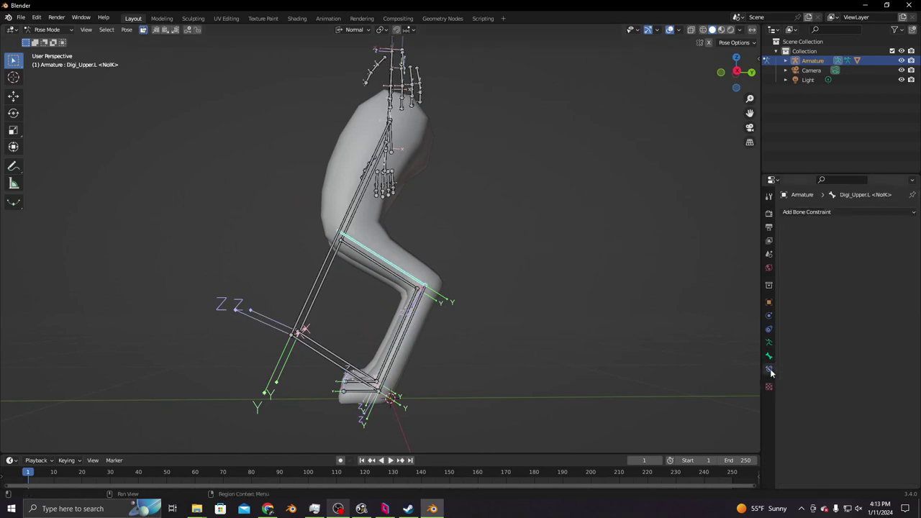
{"action": "left_click", "coordinate": [832, 213]}
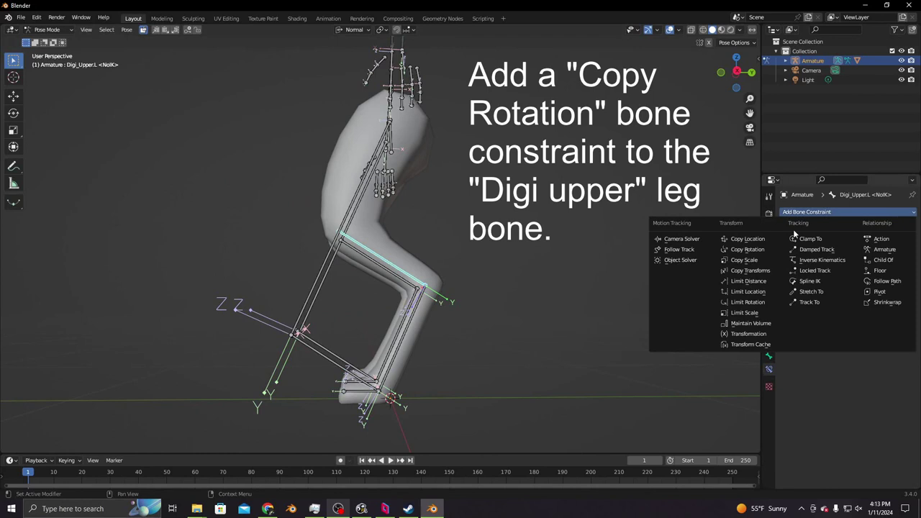
{"action": "left_click", "coordinate": [763, 251]}
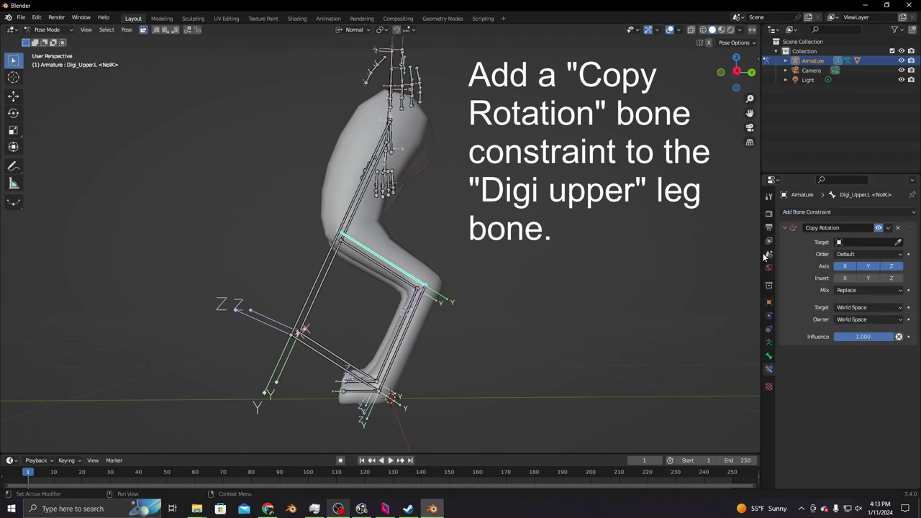
Step: Set the constraint's target to the Armature's Lower leg.L bone
{"action": "left_click", "coordinate": [347, 371]}
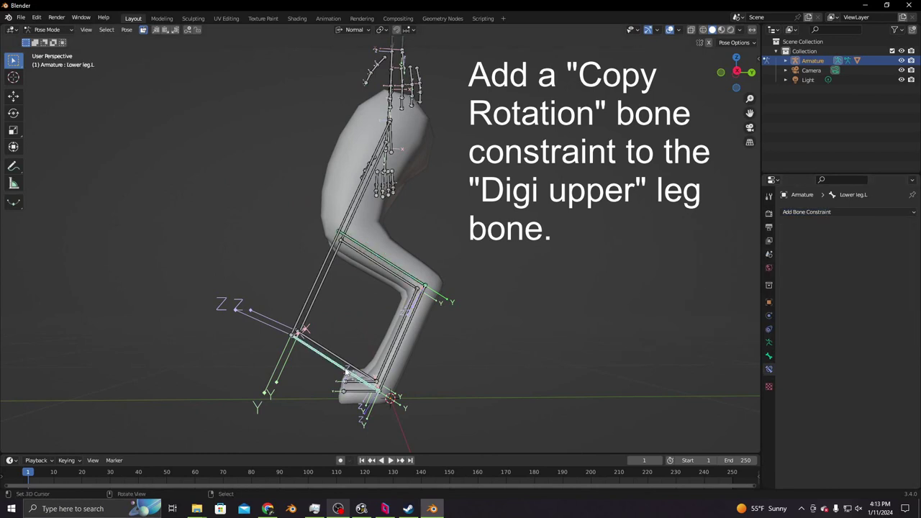
{"action": "left_click", "coordinate": [388, 264]}
{"action": "left_click", "coordinate": [852, 239]}
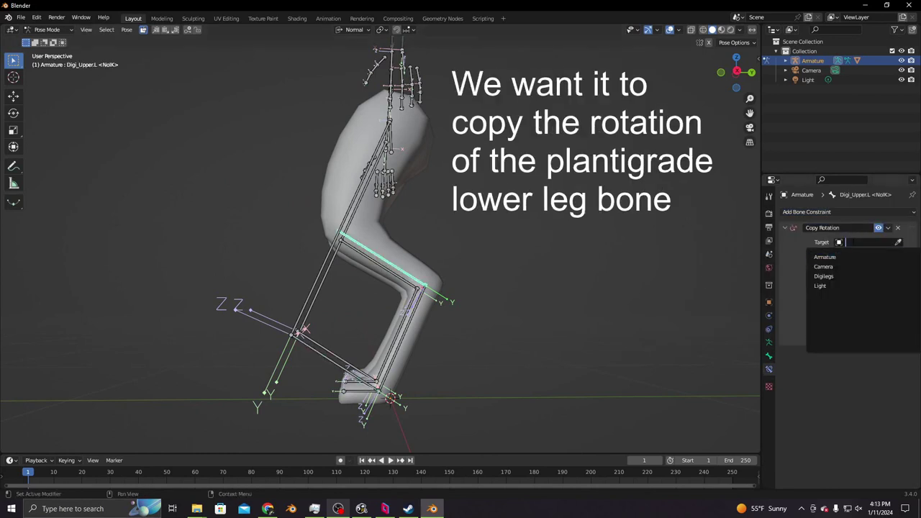
{"action": "left_click", "coordinate": [858, 256]}
{"action": "left_click", "coordinate": [856, 253]}
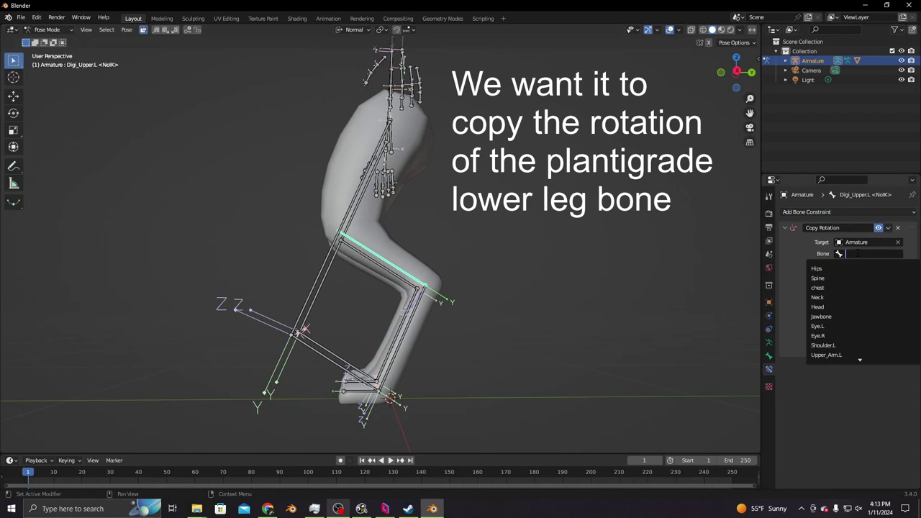
{"action": "type", "text": "lower"}
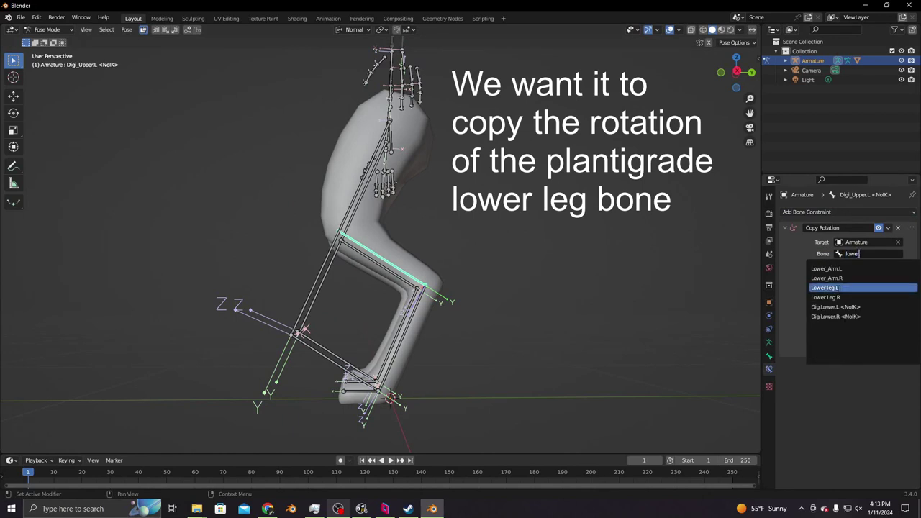
{"action": "left_click", "coordinate": [826, 288]}
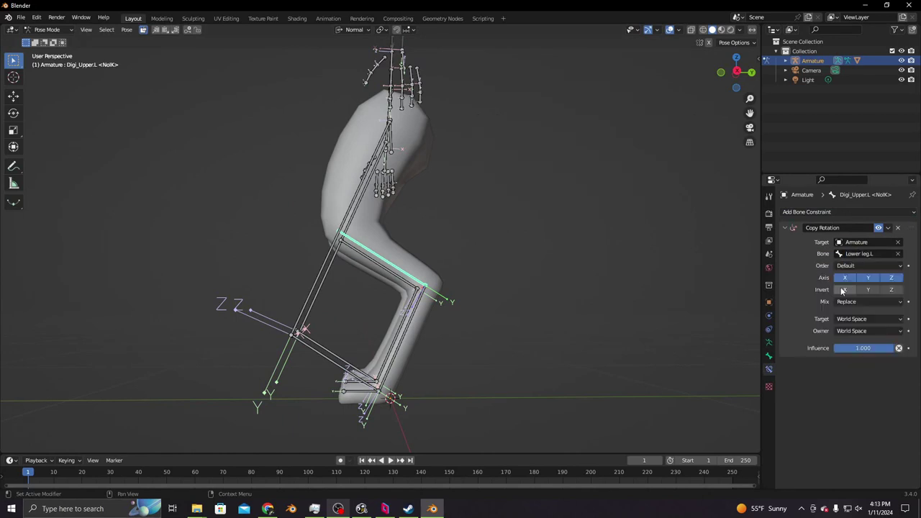
{"action": "left_click", "coordinate": [415, 327]}
Step: Give DigiLower.L a Copy Rotation constraint targeting the Armature's Upper_Leg.L bone
{"action": "left_click", "coordinate": [849, 211]}
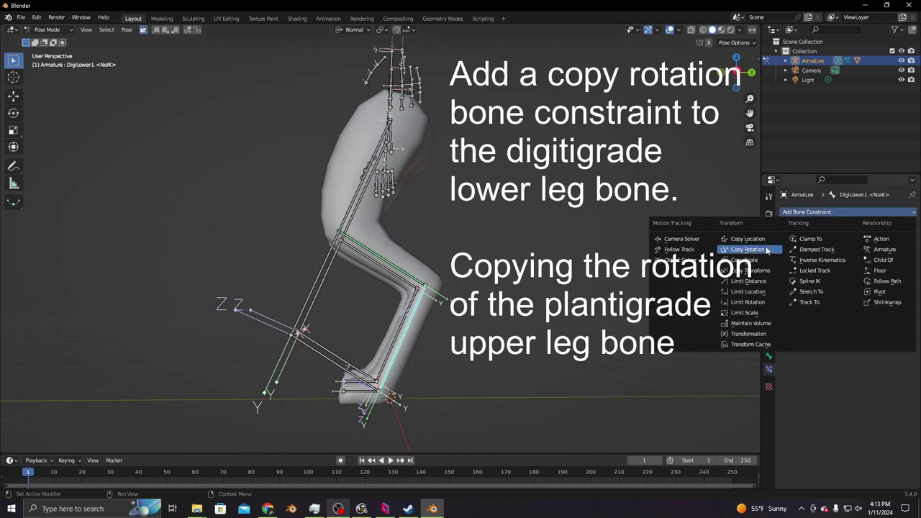
{"action": "left_click", "coordinate": [767, 249]}
{"action": "left_click", "coordinate": [855, 242]}
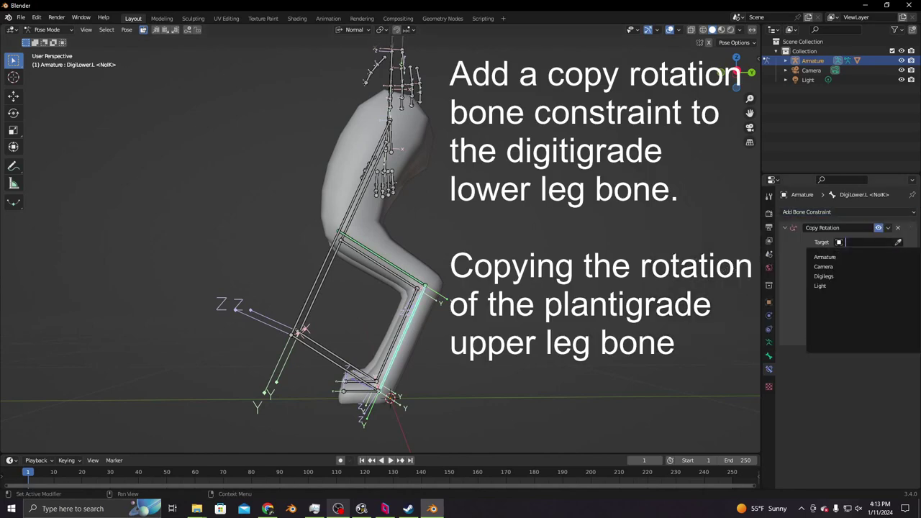
{"action": "left_click", "coordinate": [853, 257]}
{"action": "left_click", "coordinate": [314, 287]}
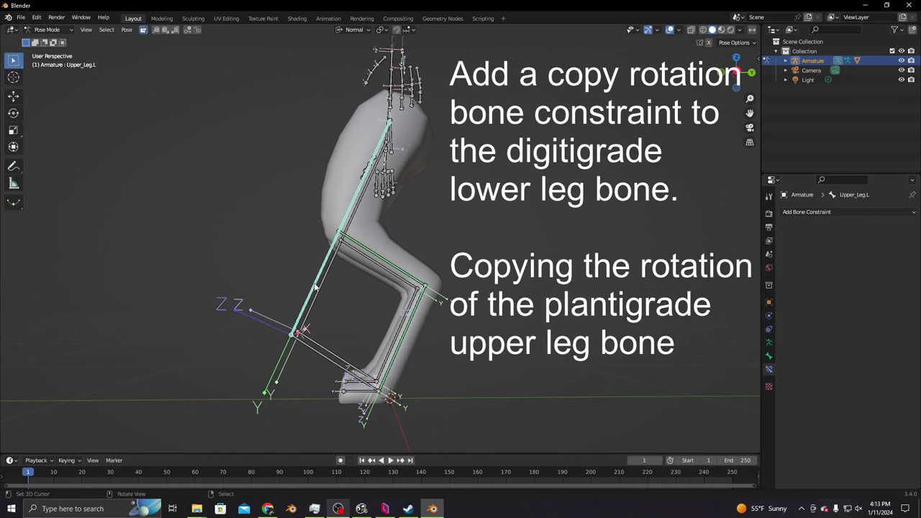
{"action": "left_click", "coordinate": [412, 321]}
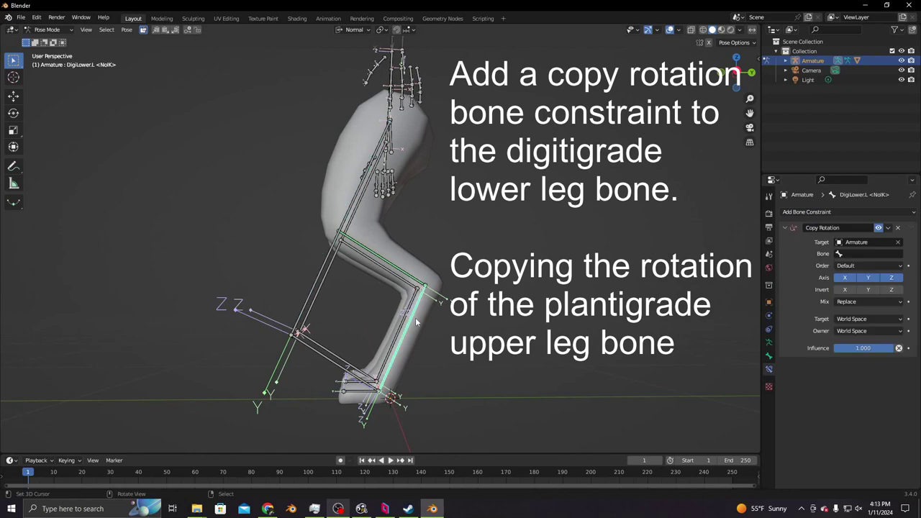
{"action": "left_click", "coordinate": [860, 255]}
{"action": "type", "text": "upper"}
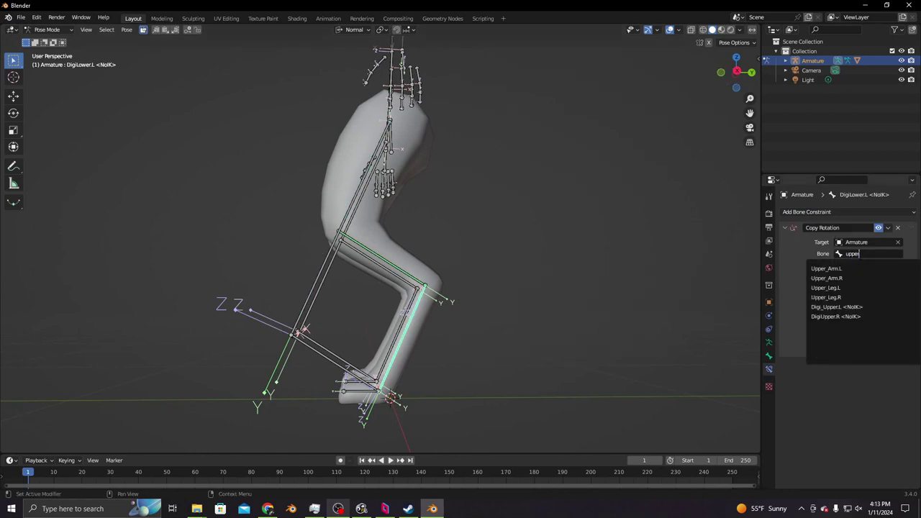
{"action": "left_click", "coordinate": [843, 288]}
{"action": "left_click", "coordinate": [334, 251]}
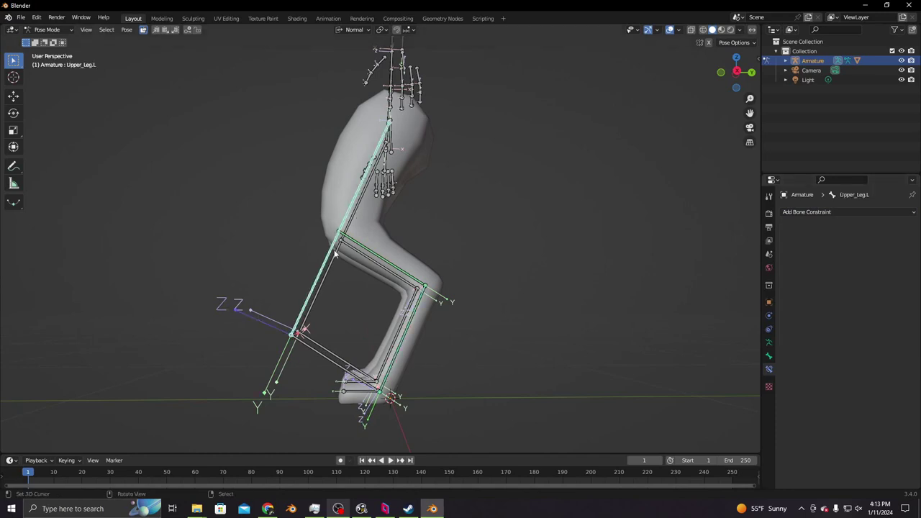
Step: Rotate Upper_Leg.L 61.4° on X and bend Lower leg.L on X
{"action": "key", "text": "r"}
{"action": "key", "text": "x"}
{"action": "key", "text": "x"}
{"action": "left_click", "coordinate": [451, 305]}
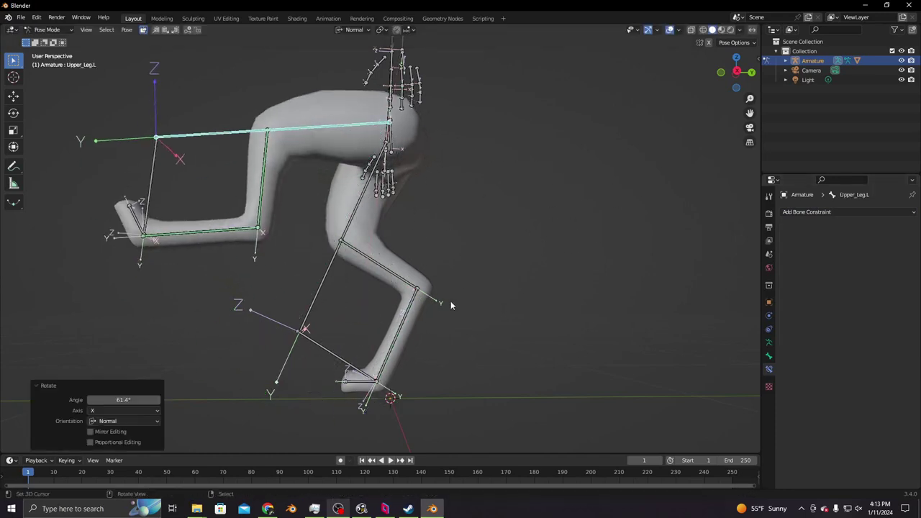
{"action": "left_click", "coordinate": [146, 186]}
{"action": "key", "text": "r"}
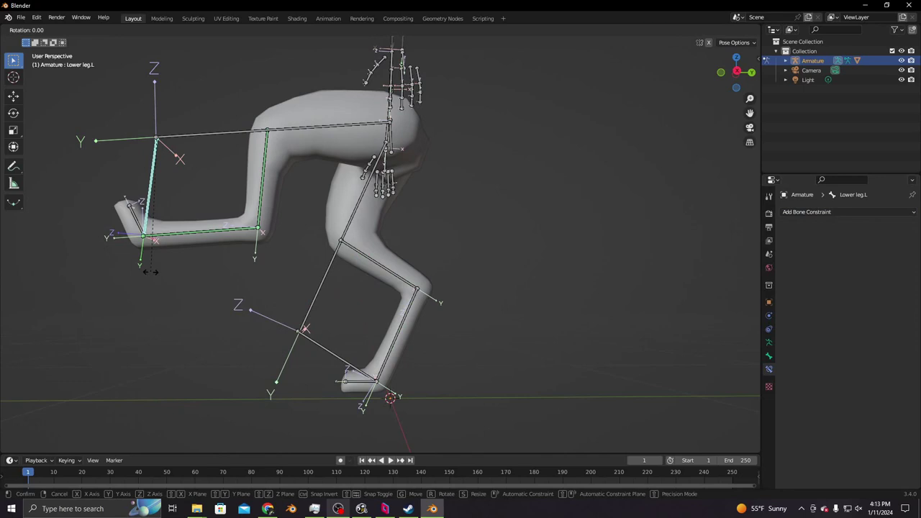
{"action": "key", "text": "x"}
{"action": "key", "text": "x"}
{"action": "left_click", "coordinate": [257, 165]}
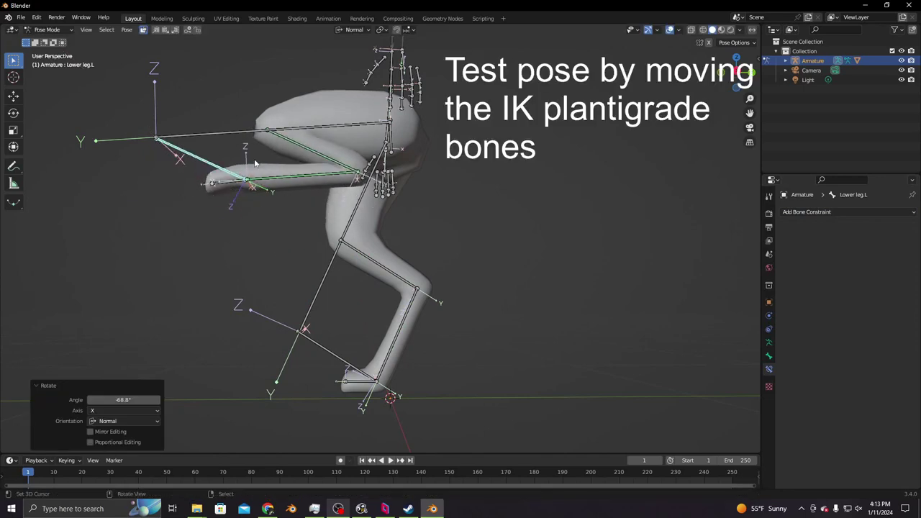
Step: Swing Upper_Leg.L to -129° on X, bend the shin, then clear all rotations
{"action": "left_click", "coordinate": [243, 133]}
{"action": "key", "text": "r"}
{"action": "key", "text": "x"}
{"action": "key", "text": "x"}
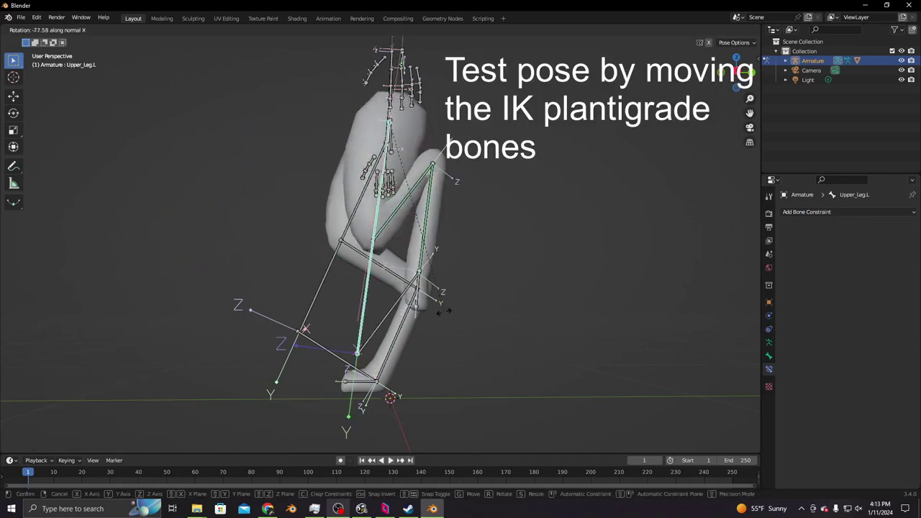
{"action": "left_click", "coordinate": [588, 206]}
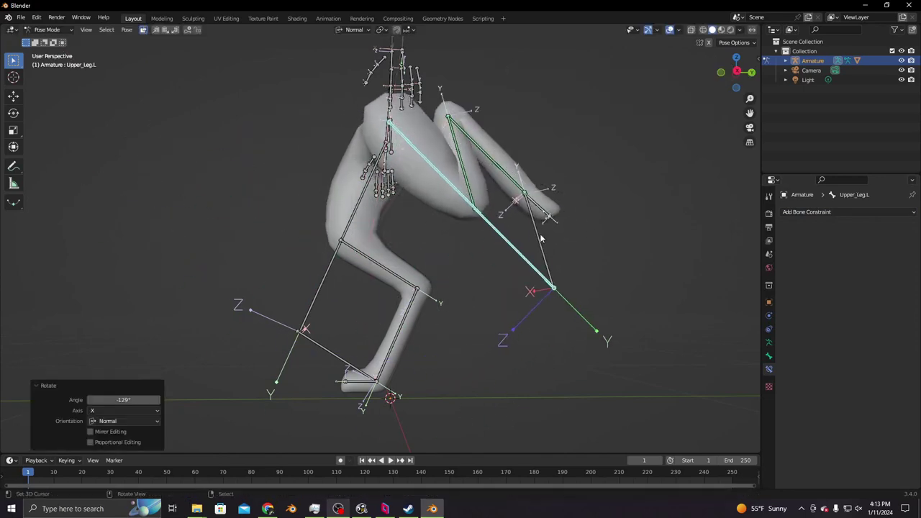
{"action": "left_click", "coordinate": [541, 238]}
{"action": "key", "text": "r"}
{"action": "key", "text": "x"}
{"action": "key", "text": "x"}
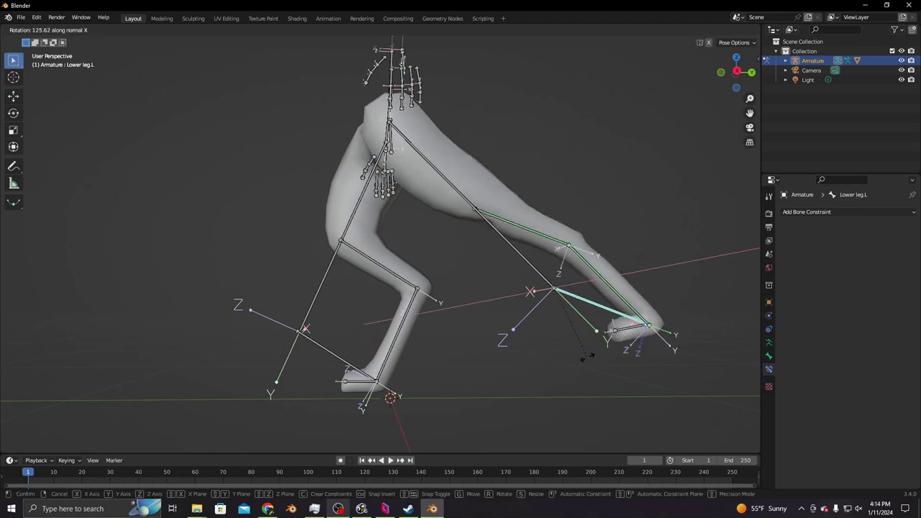
{"action": "left_click", "coordinate": [585, 249]}
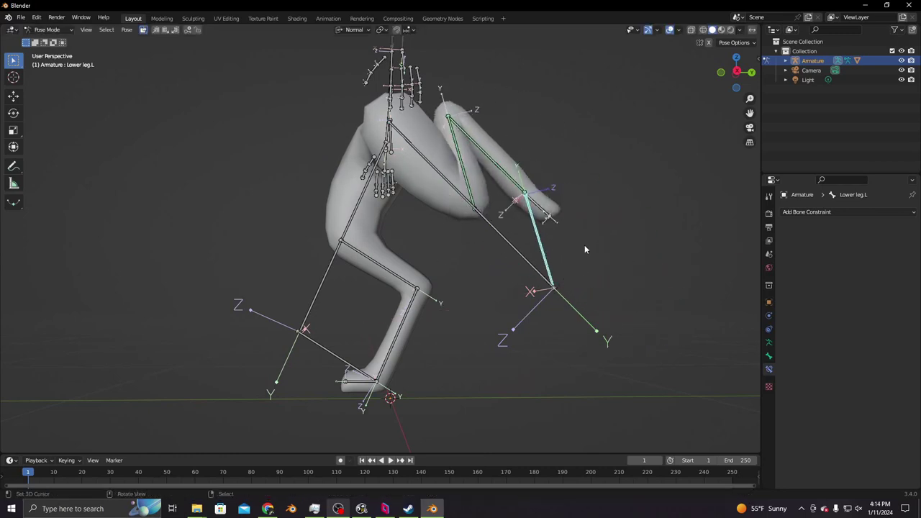
{"action": "key", "text": "a"}
{"action": "key", "text": "alt+r"}
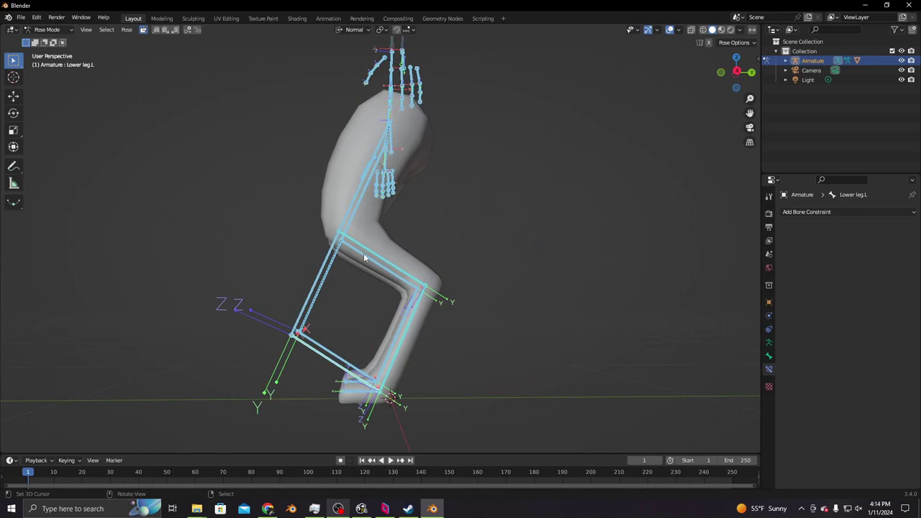
Step: Give DigiUpper.R a Copy Rotation constraint targeting the Armature's Lower Leg.R bone
{"action": "left_click", "coordinate": [363, 253]}
{"action": "left_click", "coordinate": [841, 211]}
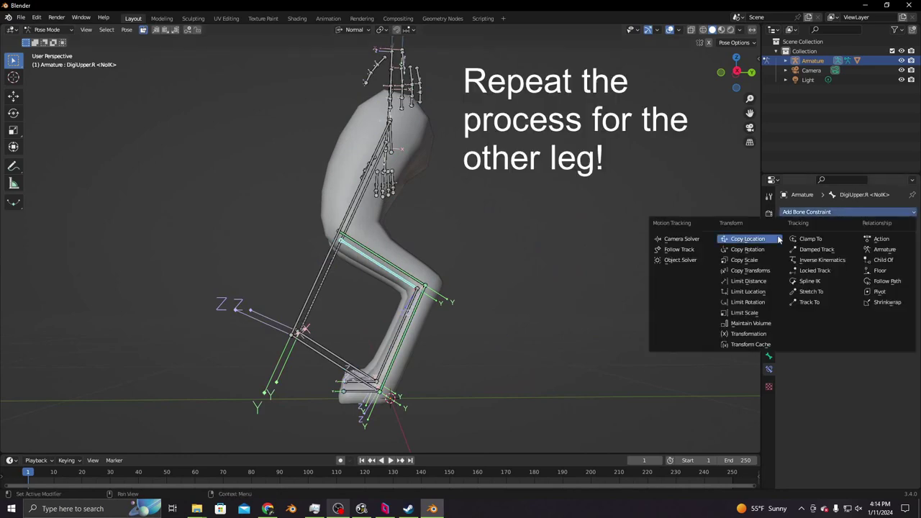
{"action": "left_click", "coordinate": [752, 249]}
{"action": "left_click", "coordinate": [856, 242]}
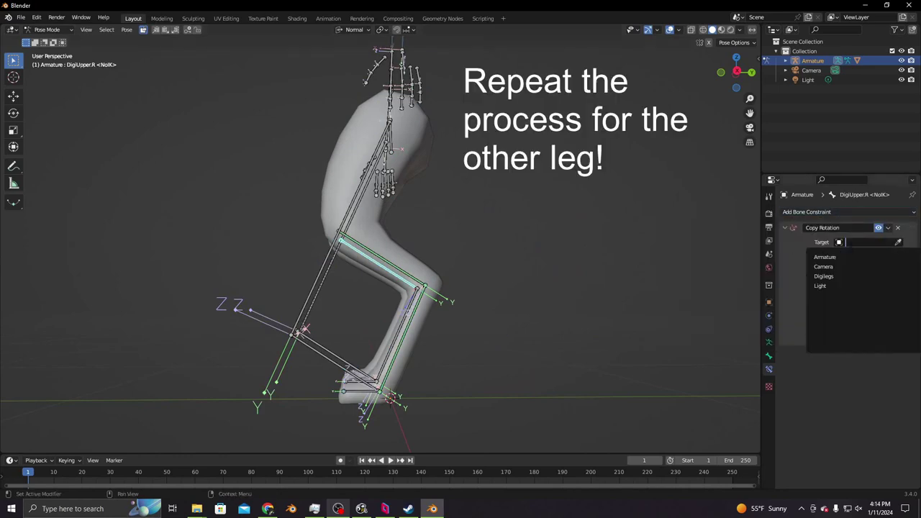
{"action": "left_click", "coordinate": [853, 257]}
{"action": "left_click", "coordinate": [857, 254]}
{"action": "type", "text": "lower"}
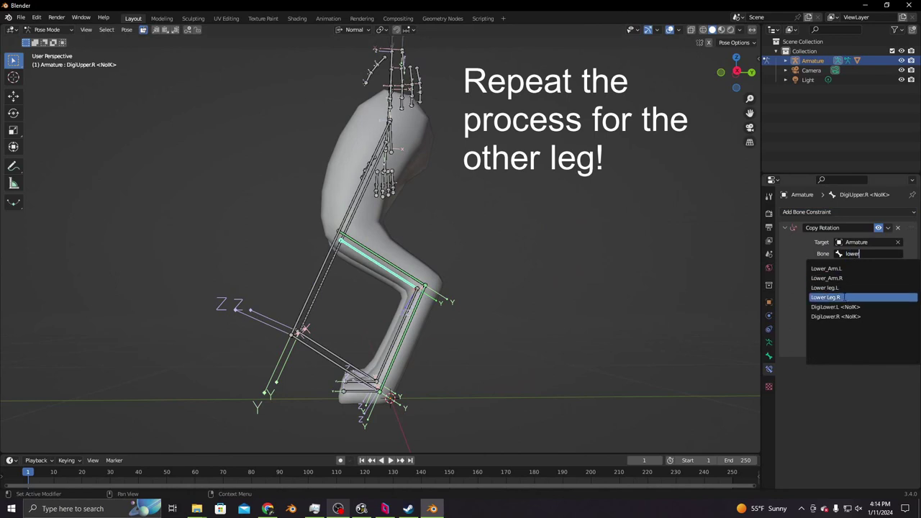
{"action": "left_click", "coordinate": [825, 298]}
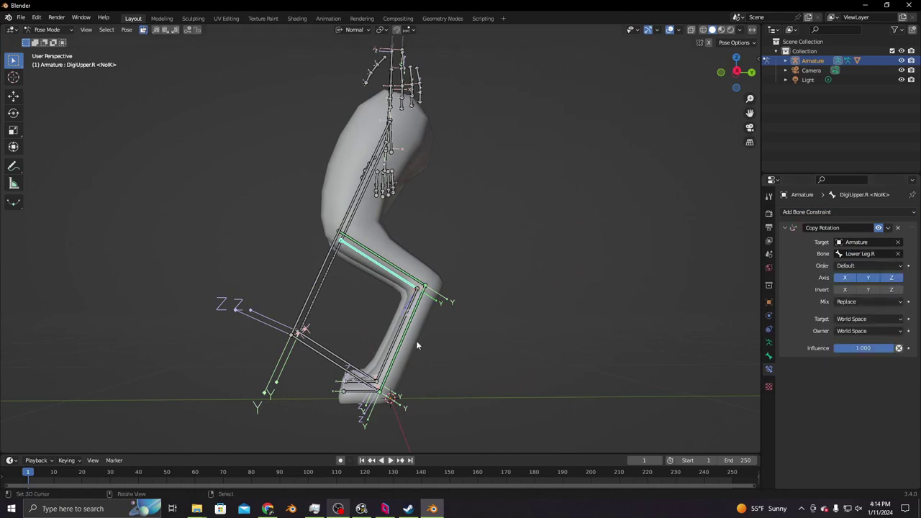
Step: Give DigiLower.R a Copy Rotation constraint targeting the Armature's Upper_Leg.R bone
{"action": "left_click", "coordinate": [409, 316]}
{"action": "left_click", "coordinate": [847, 213]}
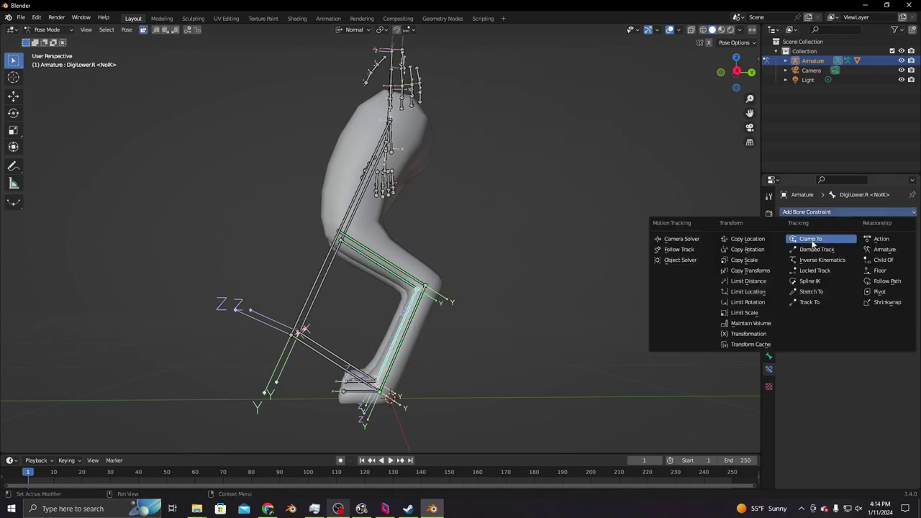
{"action": "left_click", "coordinate": [756, 249]}
{"action": "left_click", "coordinate": [868, 242]}
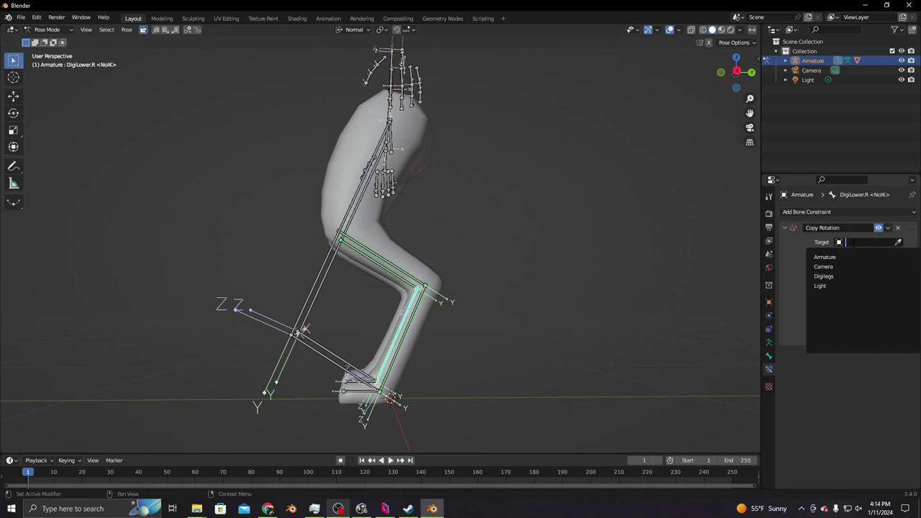
{"action": "left_click", "coordinate": [828, 257]}
{"action": "left_click", "coordinate": [856, 254]}
{"action": "type", "text": "upper"}
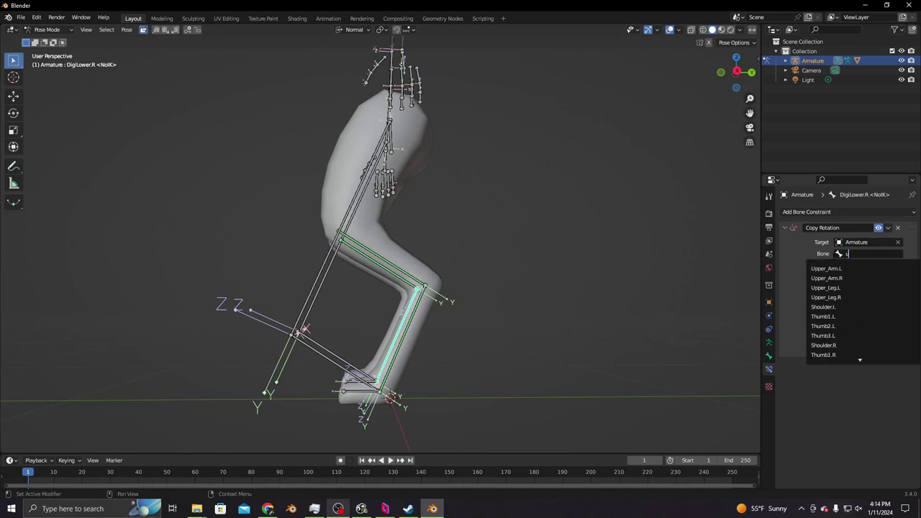
{"action": "key", "text": "Down"}
{"action": "key", "text": "Down"}
{"action": "key", "text": "Down"}
{"action": "key", "text": "Down"}
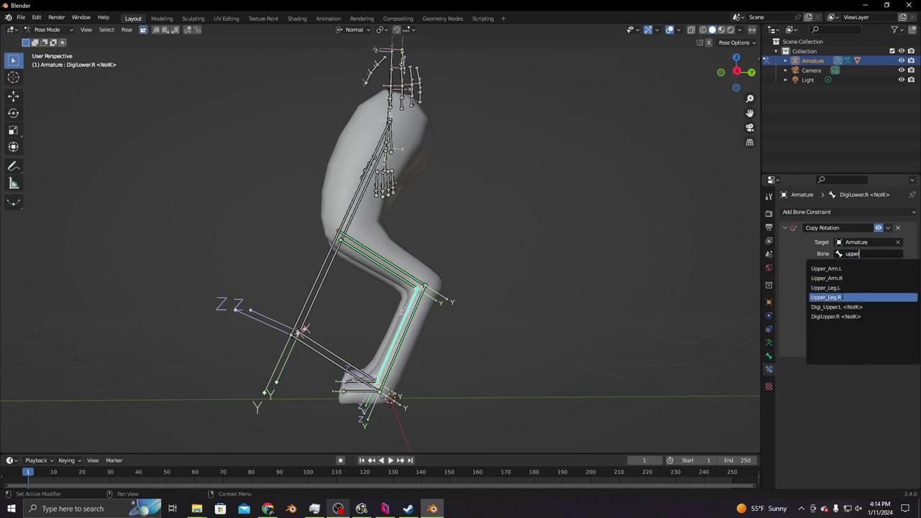
{"action": "key", "text": "Return"}
Step: Rotate Upper_Leg.R and bend Lower_Leg.R to -41.4°, viewing the legs from the front
{"action": "left_click", "coordinate": [340, 264]}
{"action": "key", "text": "r"}
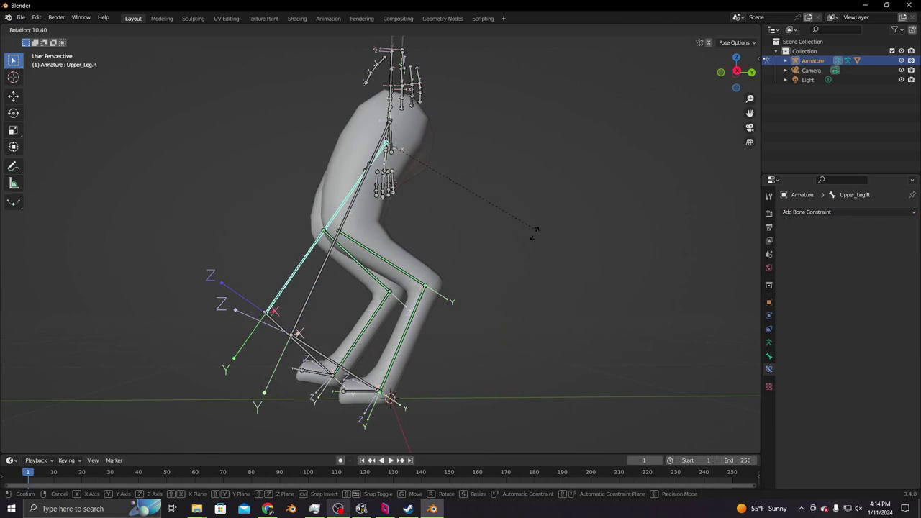
{"action": "left_click", "coordinate": [305, 260]}
{"action": "left_click", "coordinate": [207, 289]}
{"action": "key", "text": "r"}
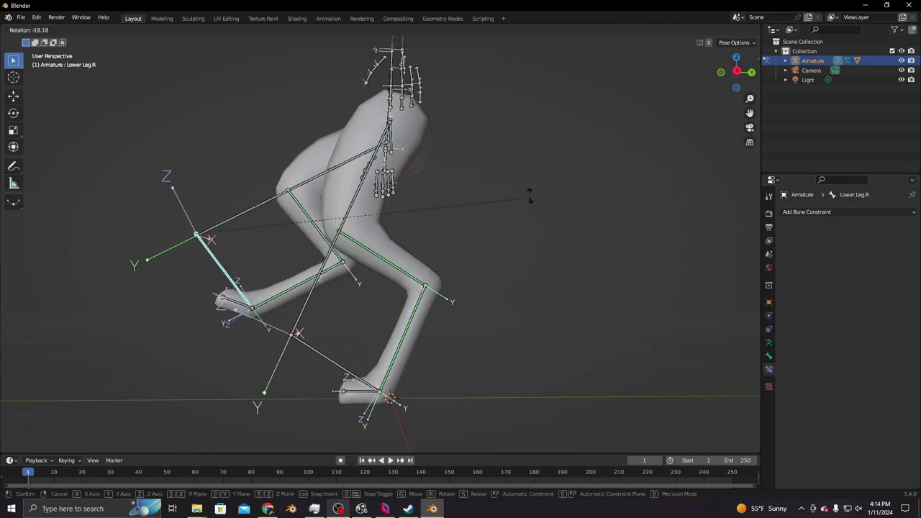
{"action": "left_click", "coordinate": [393, 126]}
{"action": "mouse_move", "coordinate": [380, 217]}
{"action": "middle_mouse_down"}
{"action": "mouse_move", "coordinate": [465, 207]}
{"action": "mouse_move", "coordinate": [493, 221]}
{"action": "middle_mouse_up"}
{"action": "key", "text": "r"}
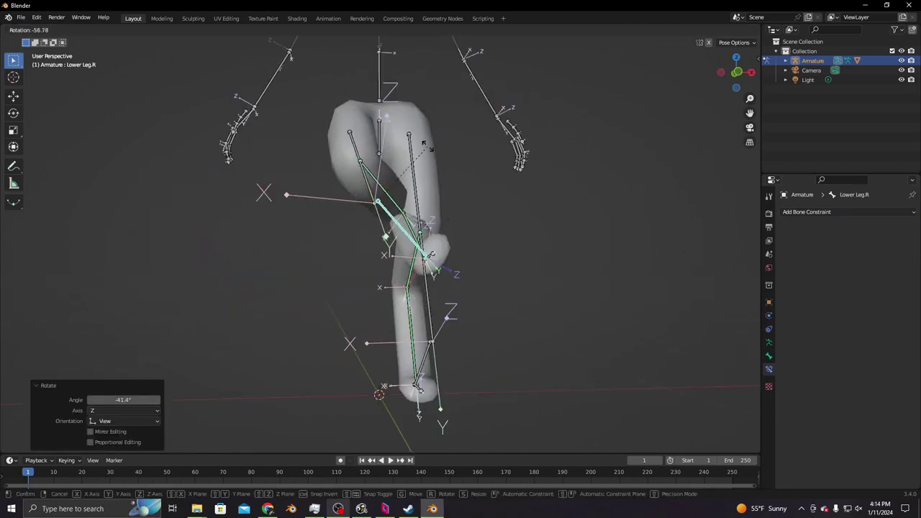
{"action": "key", "text": "Escape"}
Step: Rotate Upper_Leg.R to 29.5° and bend the right knee
{"action": "left_click", "coordinate": [371, 180]}
{"action": "mouse_move", "coordinate": [372, 180]}
{"action": "middle_mouse_down"}
{"action": "mouse_move", "coordinate": [526, 310]}
{"action": "mouse_move", "coordinate": [503, 225]}
{"action": "middle_mouse_up"}
{"action": "key", "text": "r"}
{"action": "left_click", "coordinate": [310, 316]}
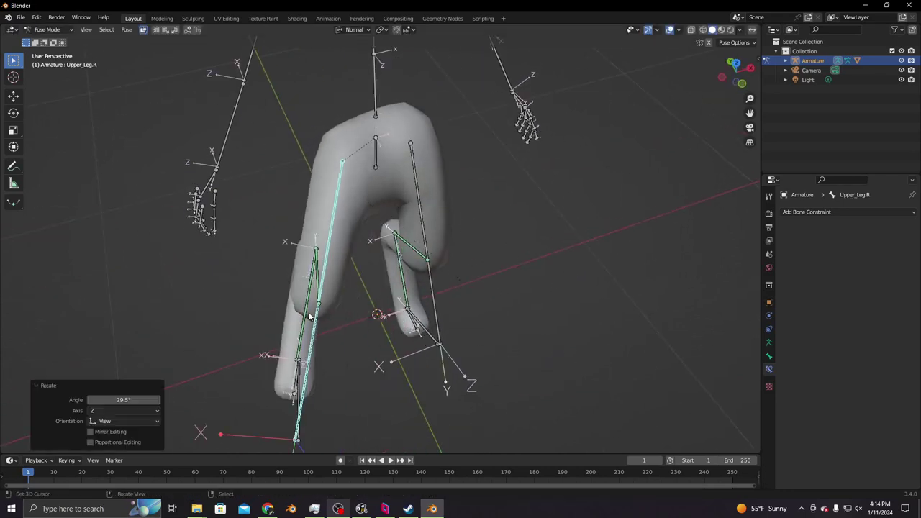
{"action": "left_click", "coordinate": [299, 364]}
{"action": "key", "text": "r"}
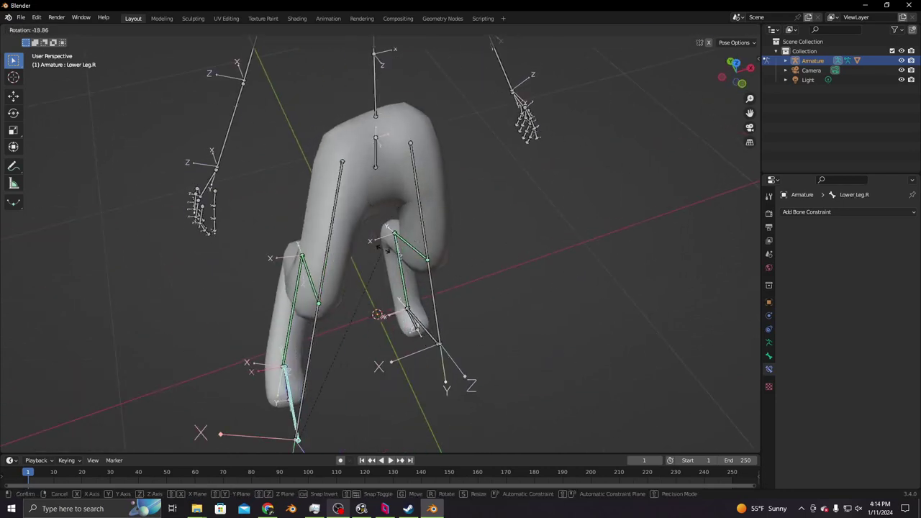
{"action": "left_click", "coordinate": [378, 255]}
Step: Adjust the right shin rotation to 3.75°, cancelling an extra rotation
{"action": "mouse_move", "coordinate": [378, 256]}
{"action": "middle_mouse_down"}
{"action": "mouse_move", "coordinate": [355, 208]}
{"action": "mouse_move", "coordinate": [381, 171]}
{"action": "mouse_move", "coordinate": [475, 221]}
{"action": "mouse_move", "coordinate": [667, 232]}
{"action": "mouse_move", "coordinate": [652, 184]}
{"action": "middle_mouse_up"}
{"action": "key", "text": "r"}
{"action": "left_click", "coordinate": [389, 170]}
{"action": "key", "text": "r"}
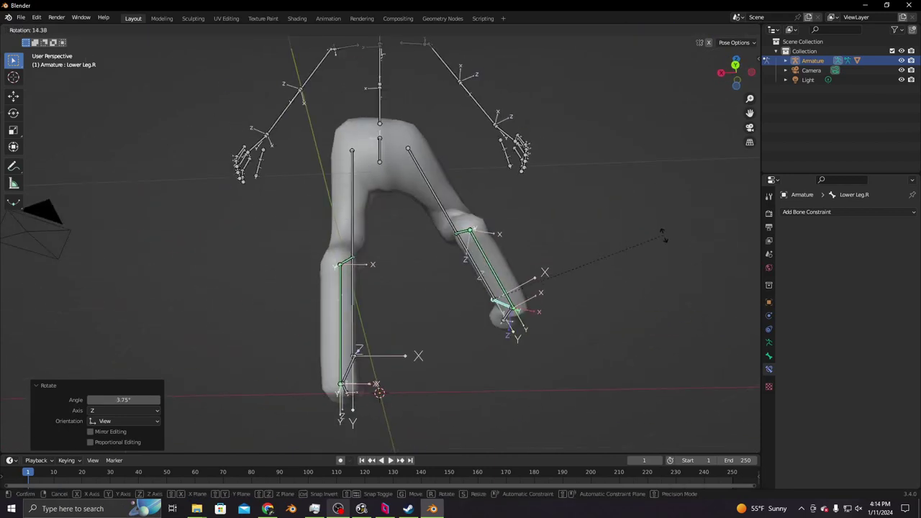
{"action": "right_click", "coordinate": [586, 217]}
{"action": "middle_click_drag", "start_coordinate": [585, 217], "coordinate": [591, 270]}
Step: Rotate the left thigh Upper_Leg.L and inspect both legs
{"action": "left_click", "coordinate": [338, 216]}
{"action": "key", "text": "r"}
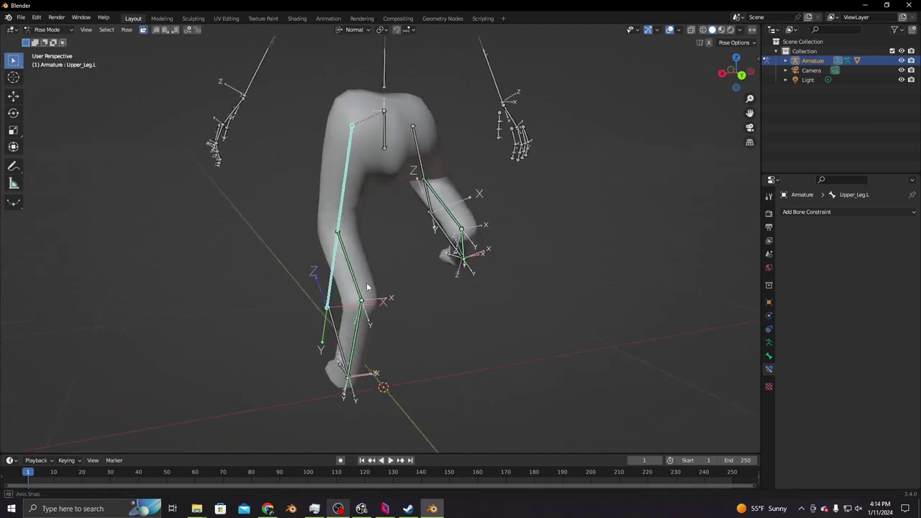
{"action": "left_click", "coordinate": [403, 245]}
{"action": "mouse_move", "coordinate": [403, 245]}
{"action": "middle_mouse_down"}
{"action": "mouse_move", "coordinate": [450, 266]}
{"action": "mouse_move", "coordinate": [541, 177]}
{"action": "middle_mouse_up"}
Step: Rotate Lower leg.L 48.5° so the left shin hangs bent
{"action": "left_click", "coordinate": [547, 320]}
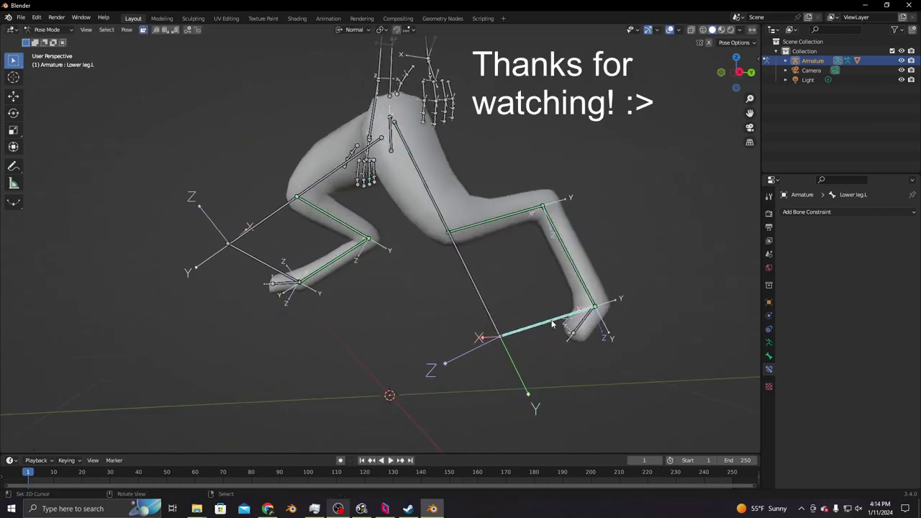
{"action": "middle_click_drag", "start_coordinate": [547, 321], "coordinate": [534, 295]}
{"action": "key", "text": "r"}
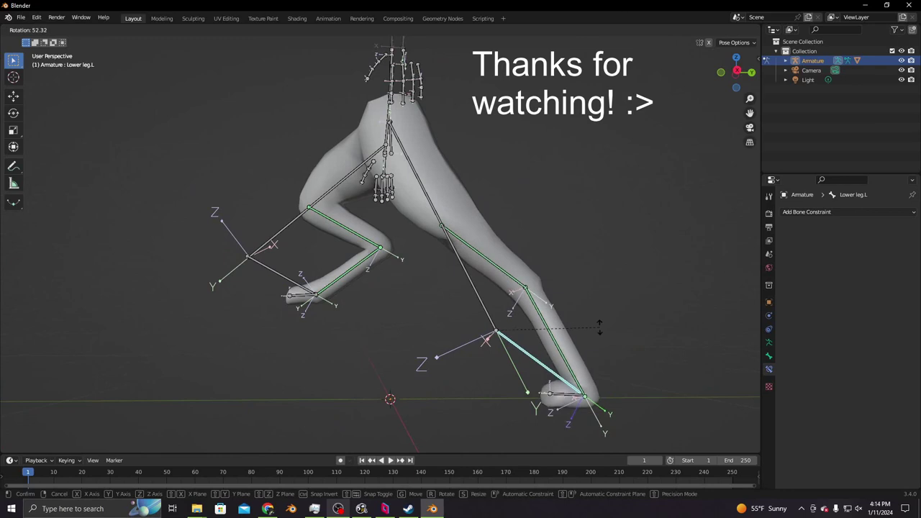
{"action": "left_click", "coordinate": [603, 318]}
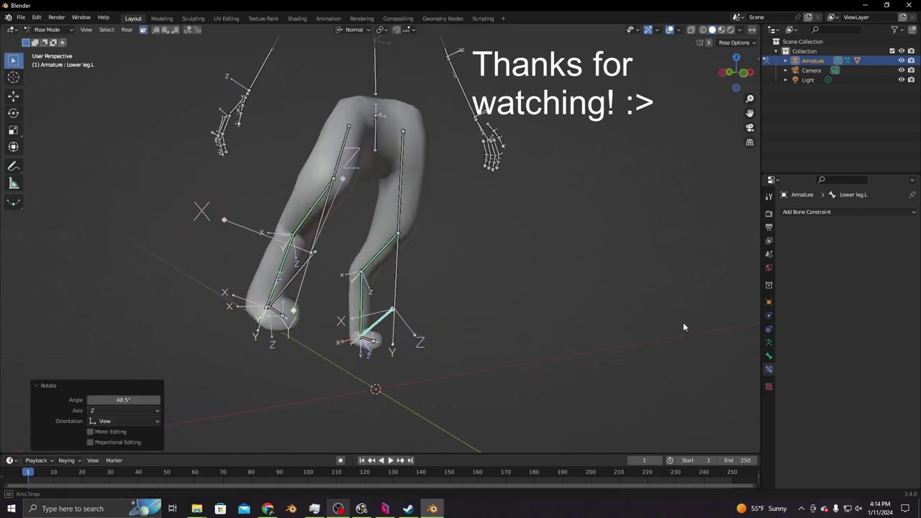